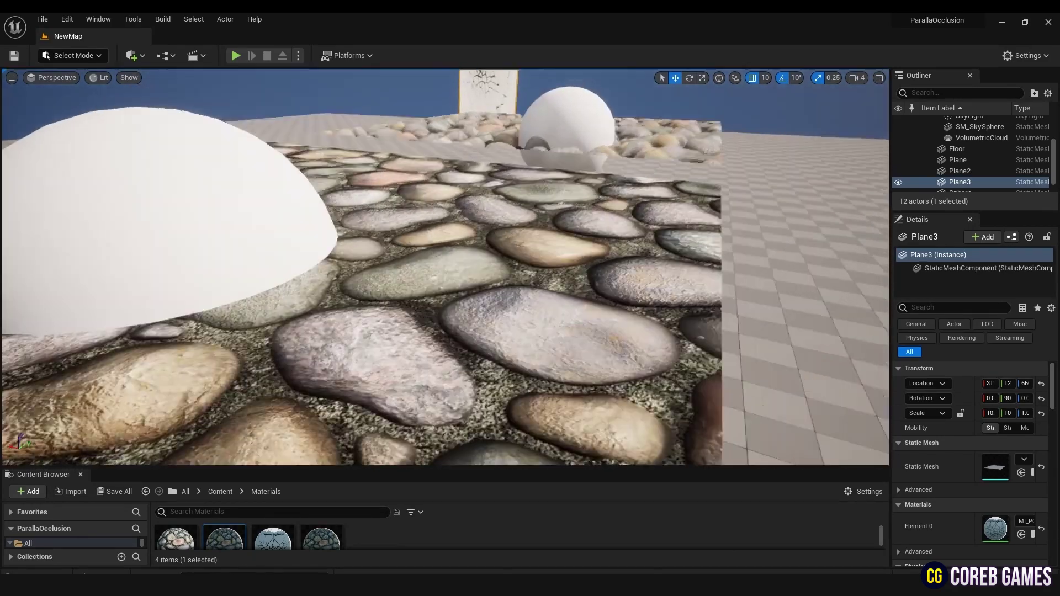
scroll(336, 324, "down", 3)
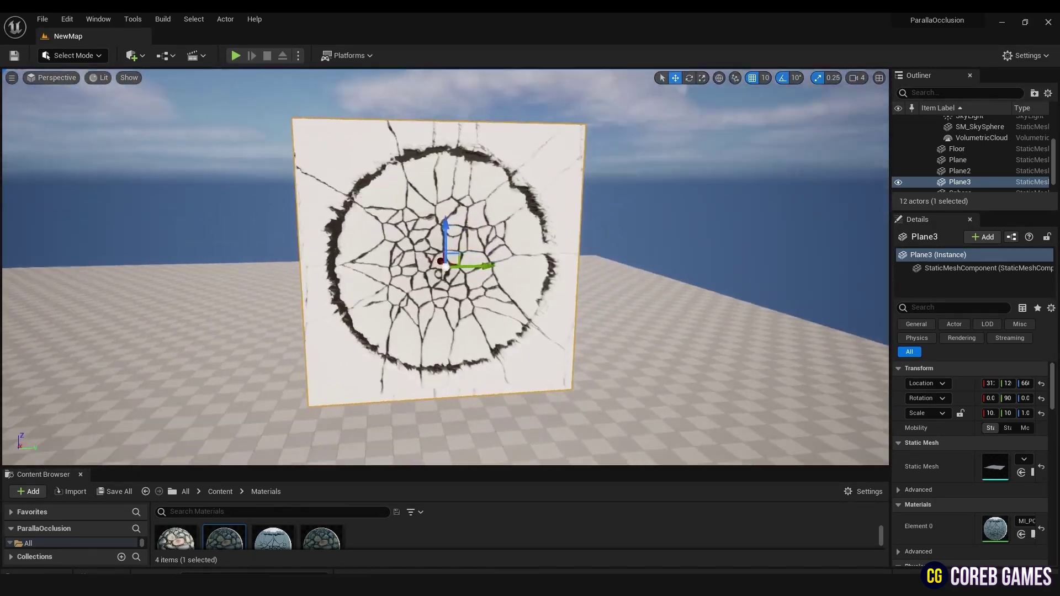
left_click_drag(446, 266, 469, 267, "alt")
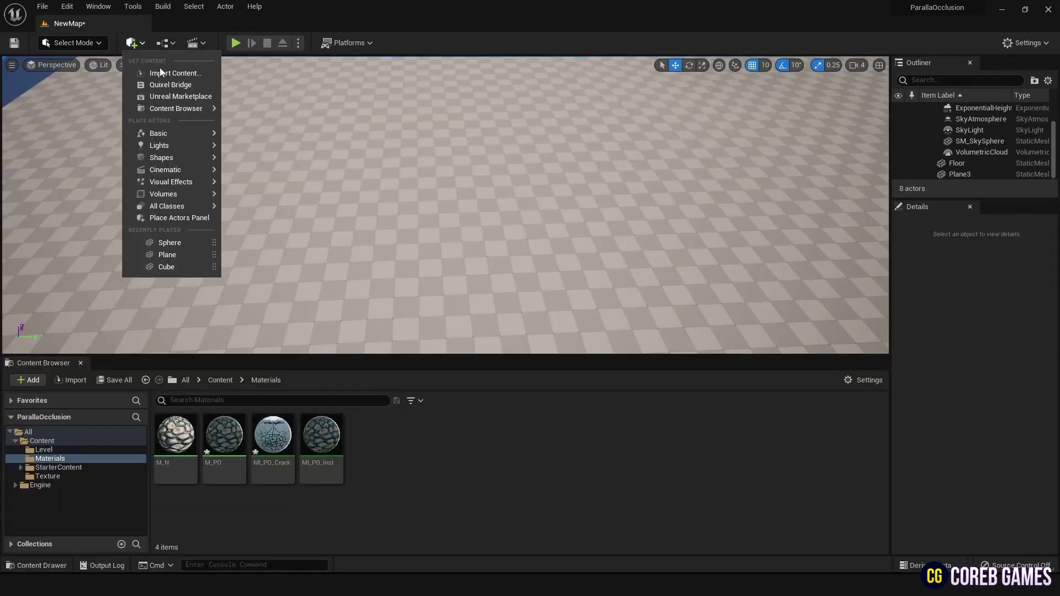
Add a plane shape to the level and move it along the negative Y axis
mouse_move(184, 159)
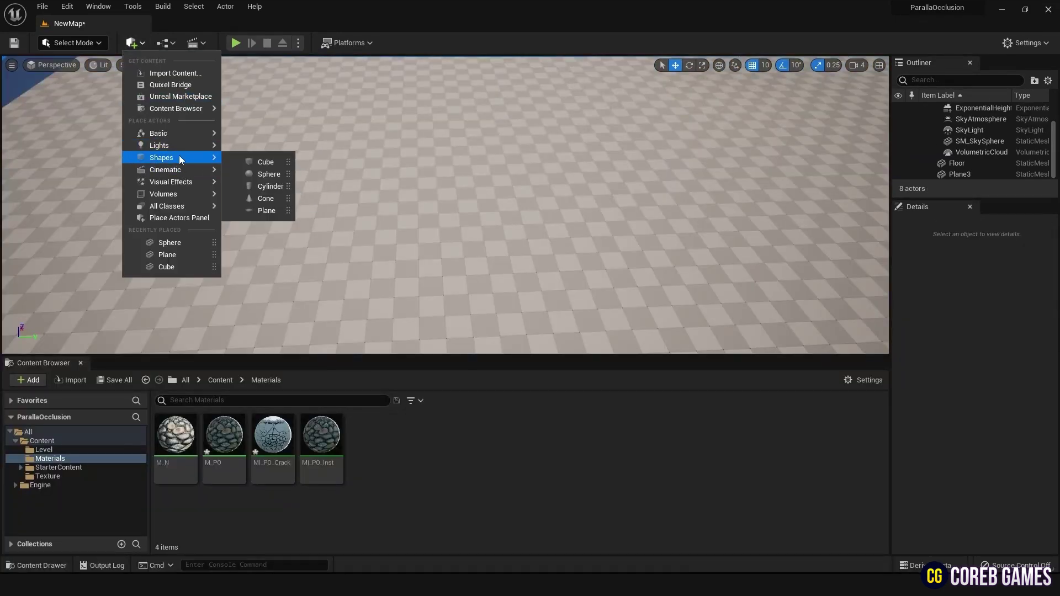
left_click(265, 210)
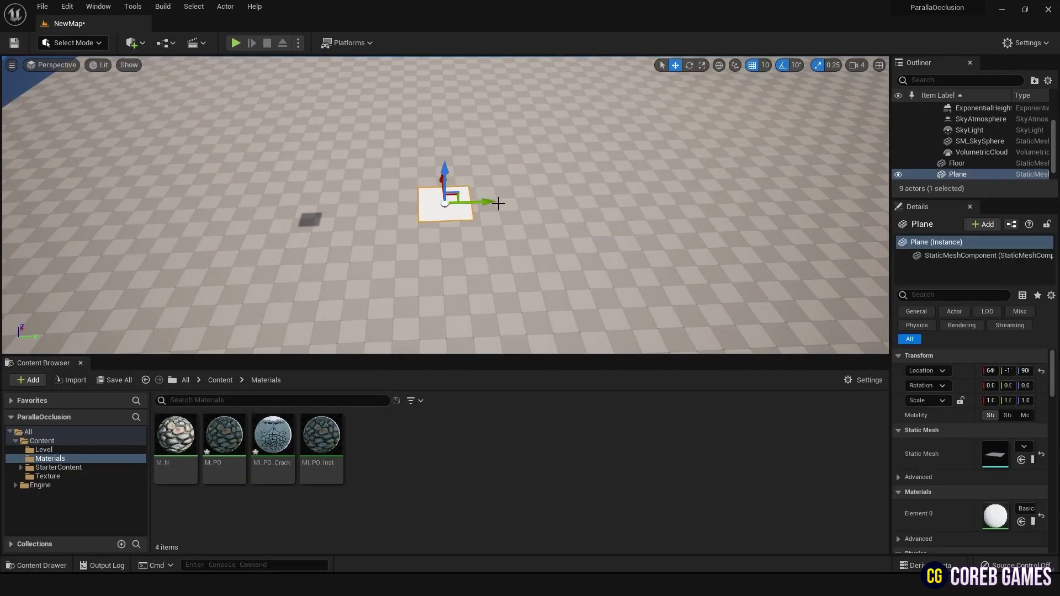
left_click_drag(489, 202, 317, 206)
Add a sphere shape to the level and move it along the Y axis onto the plane
left_click(130, 42)
mouse_move(188, 159)
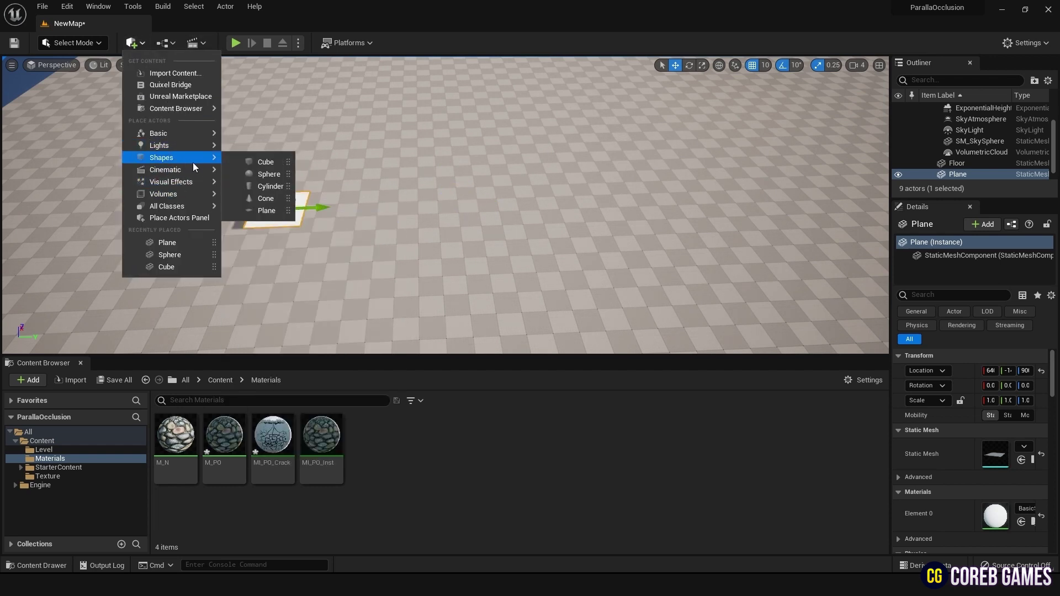
left_click(269, 174)
left_click_drag(484, 205, 168, 217)
Enlarge the plane beneath the sphere and duplicate both objects alongside
left_click(906, 153)
key("r")
left_click(168, 217)
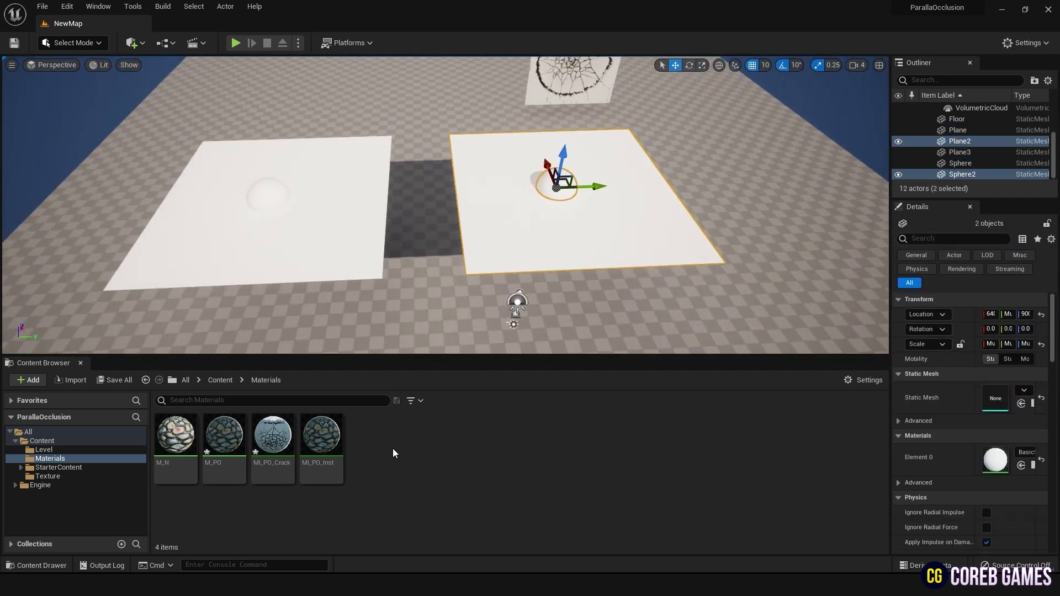
Create a new material named M_NN in the Materials folder
right_click(393, 452)
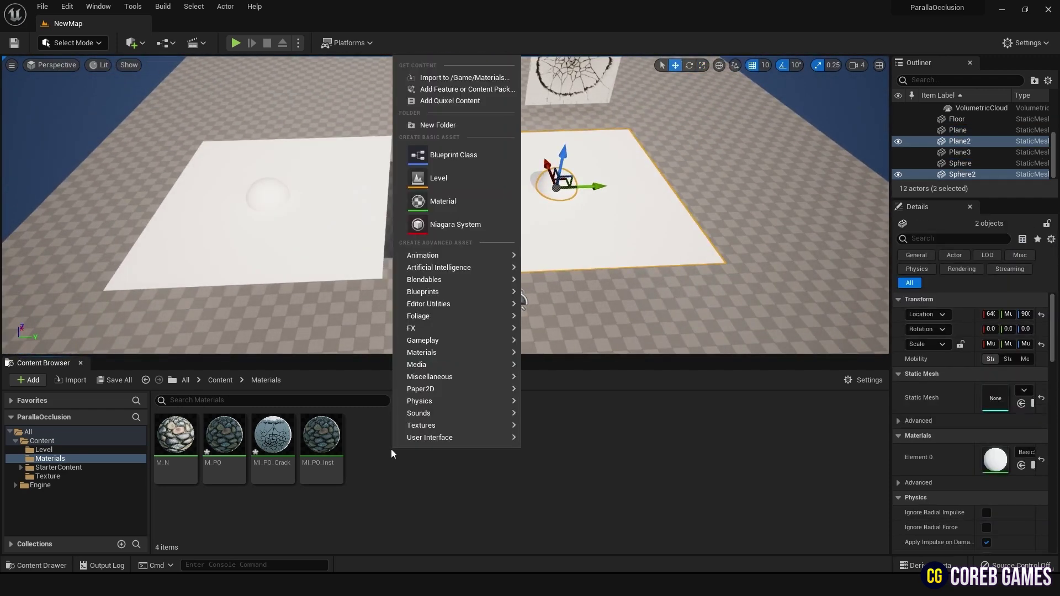
left_click(454, 200)
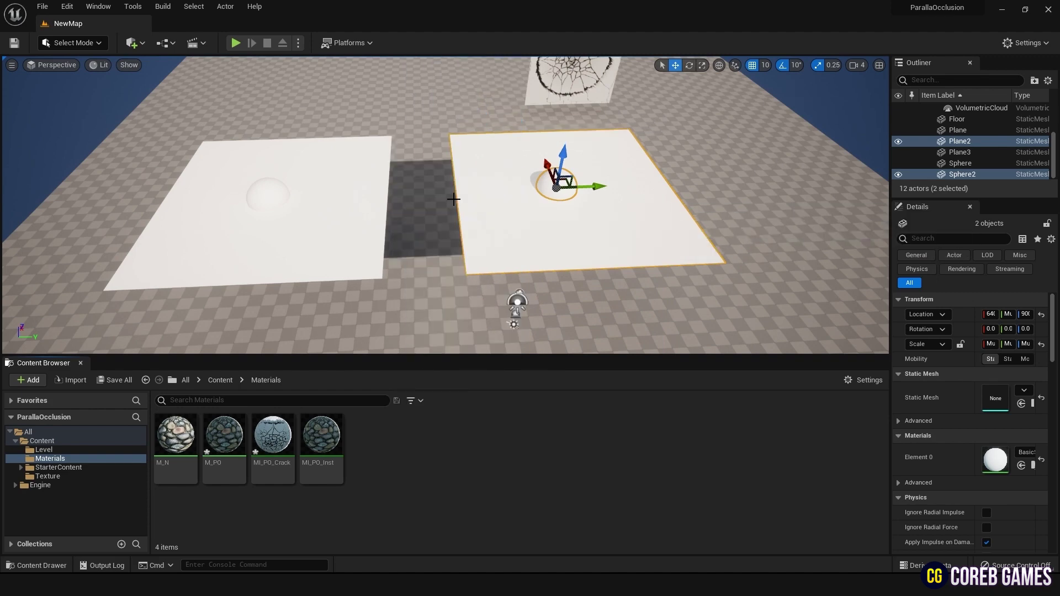
type("M_NN")
key("Return")
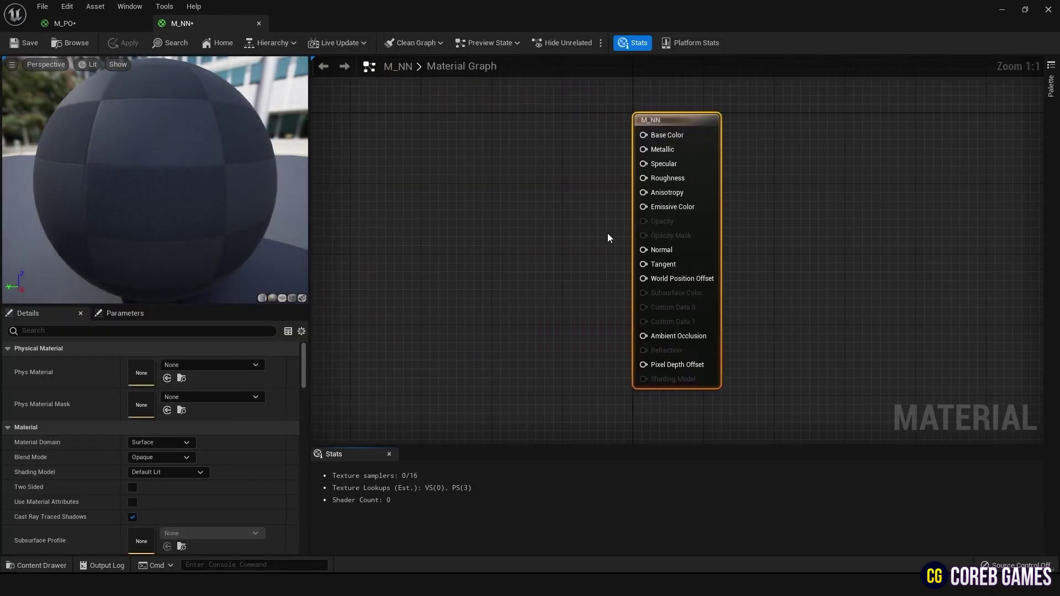
Add a texture sample parameter to the M_NN graph and duplicate it twice to form a column of three nodes
right_click_drag(609, 238, 909, 242)
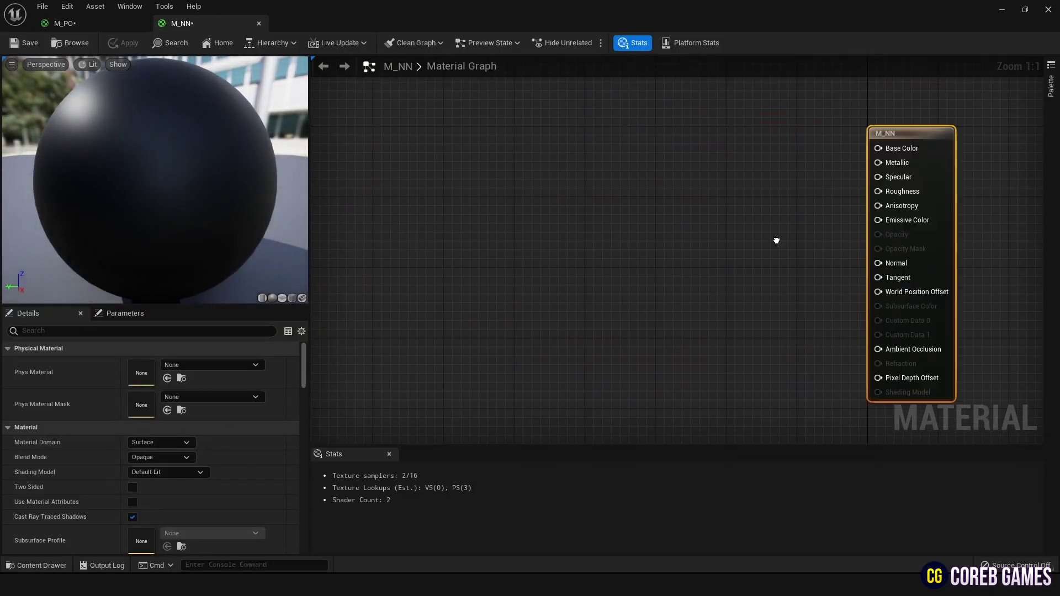
scroll(909, 242, "down", 2)
right_click(666, 243)
type("texture")
left_click(779, 340)
left_click_drag(717, 301, 602, 214)
key("ctrl+d")
left_click_drag(640, 272, 594, 319)
key("ctrl+d")
left_click_drag(626, 379, 581, 433)
Name the three texture parameters Base Color, AO and Normal from top to bottom
left_click(570, 223)
left_click(158, 364)
type("Base Color")
left_click(571, 315)
left_click(151, 363)
type("AO")
left_click(572, 419)
type("Normal")
key("Return")
Assign the T_CobbleStone_Pebble_D texture from the Texture folder to the Base Color parameter
right_click_drag(832, 280, 821, 248)
left_click(595, 124)
scroll(150, 447, "down", 3)
scroll(613, 275, "down", 1)
right_click_drag(613, 275, 552, 286)
left_click_drag(532, 15, 519, 85)
left_click(48, 476)
right_click_drag(497, 217, 502, 139)
scroll(353, 259, "down", 3)
left_click_drag(370, 436, 343, 257)
Assign T_CobbleStone_Pebble_M to the AO parameter and T_CobbleStone_Pebble_N to the Normal parameter
right_click_drag(618, 209, 587, 156)
left_click(589, 187)
left_click_drag(419, 435, 340, 261)
right_click_drag(596, 243, 571, 137)
left_click(570, 185)
left_click_drag(479, 448, 343, 257)
double_click(575, 85)
Add a TextureCoordinate node and connect it to the UVs inputs of the texture parameters
right_click_drag(353, 111, 459, 260)
right_click(458, 256)
type("texcoord")
key("Return")
left_click_drag(498, 270, 560, 258)
left_click_drag(498, 270, 560, 360)
Connect the Base Color, AO and Normal textures to Base Color, Ambient Occlusion and Normal of M_NN, and apply the material
right_click_drag(682, 208, 628, 213)
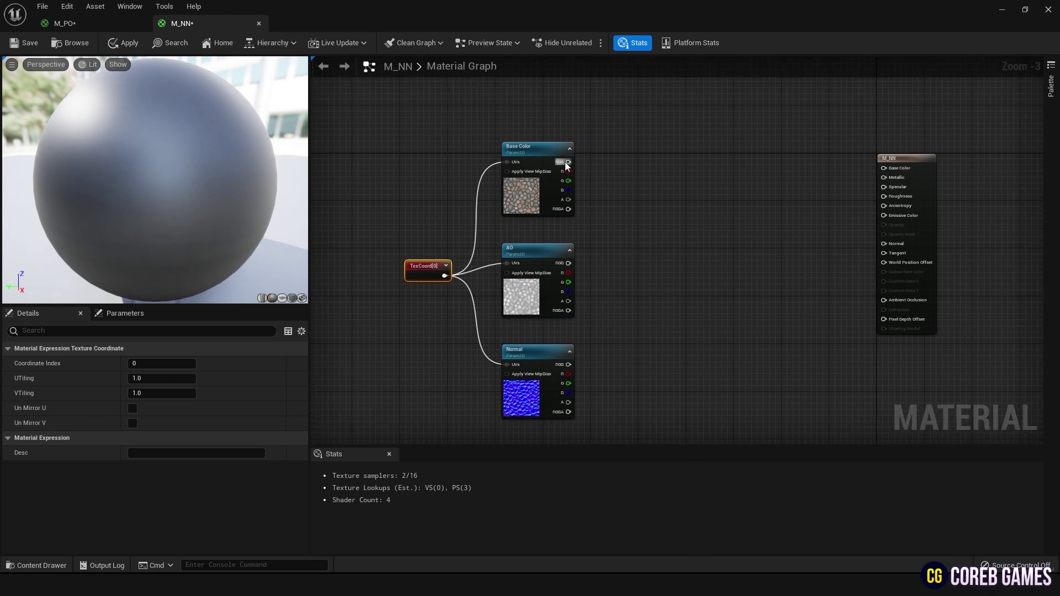
left_click_drag(569, 162, 890, 171)
left_click_drag(569, 263, 884, 300)
left_click_drag(580, 365, 885, 243)
left_click(135, 47)
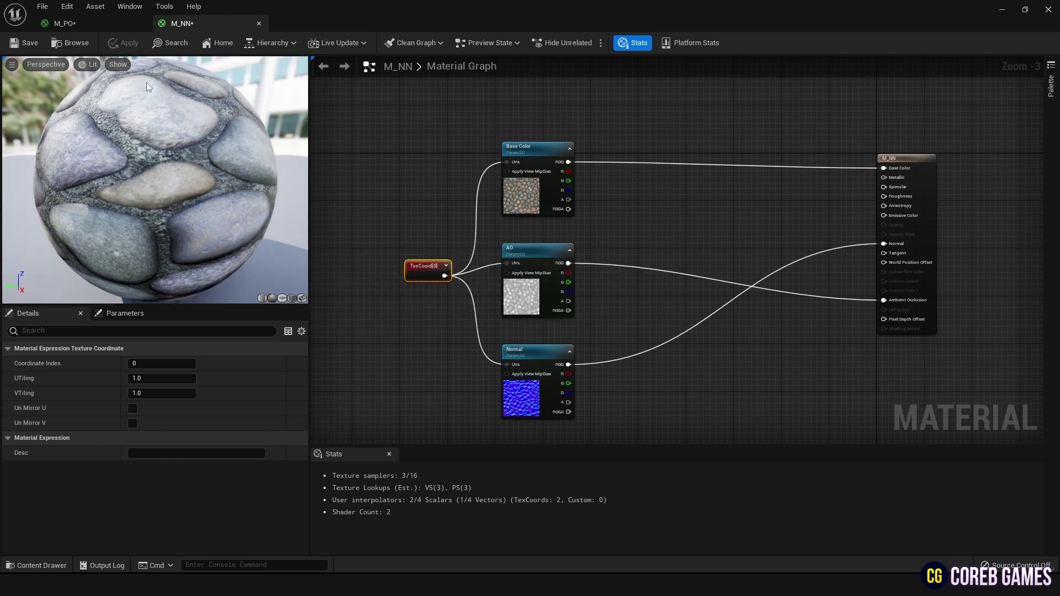
Assign the M_NN material to the first large plane in the level and focus on that plane
left_click(1002, 10)
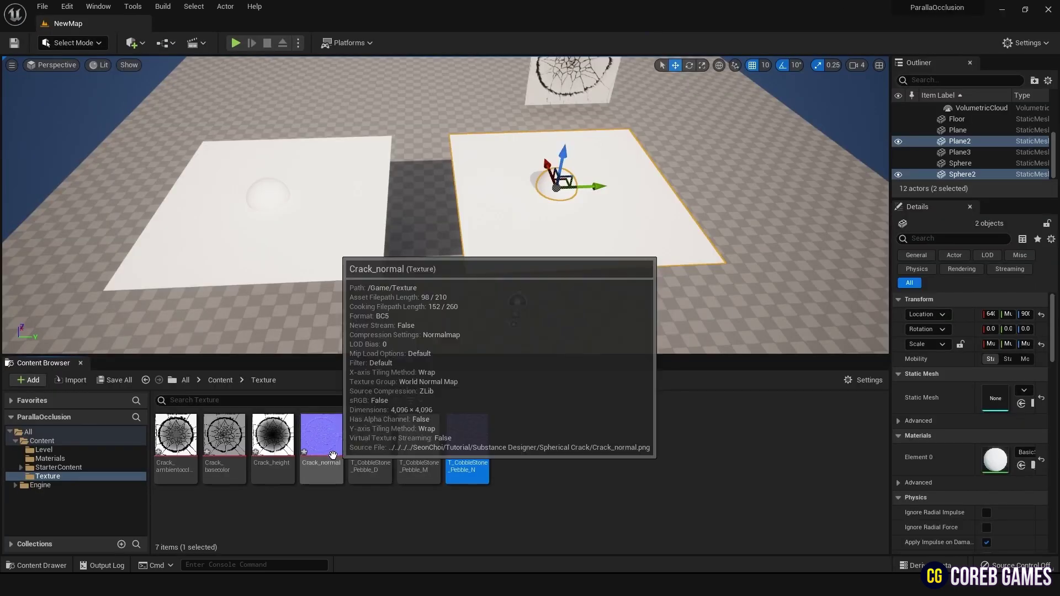
left_click(49, 458)
left_click_drag(223, 437, 243, 225)
key("f")
left_click(225, 232)
key("f")
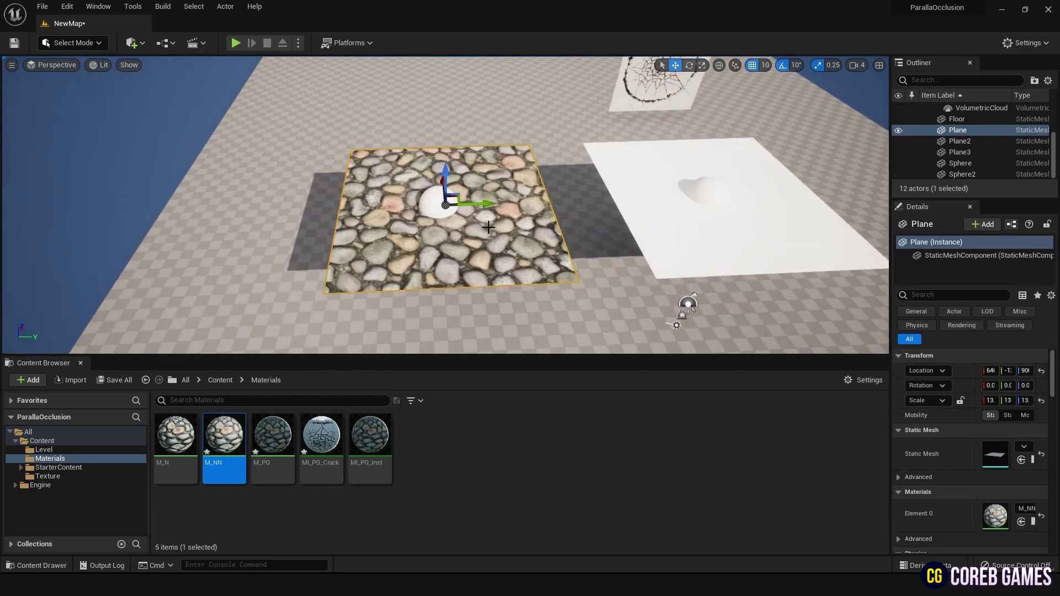
Examine the cobblestone surface of the plane up close and from a low angle
scroll(499, 221, "up", 1)
scroll(499, 221, "up", 4)
left_click_drag(499, 221, 544, 171, "alt")
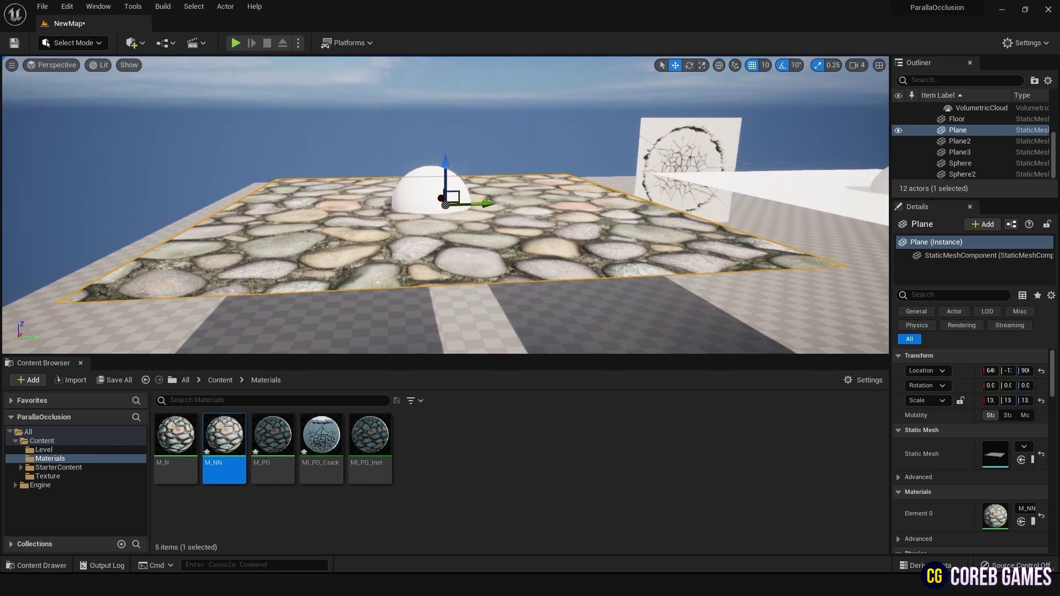
mouse_move(611, 219)
left_mouse_down("alt")
mouse_move(611, 279)
mouse_move(557, 232)
mouse_move(558, 182)
mouse_move(610, 219)
left_mouse_up("alt")
scroll(611, 220, "down", 5)
middle_click_drag(527, 205, 511, 201)
Duplicate the M_NN material and name the copy M_PO_
key("ctrl+d")
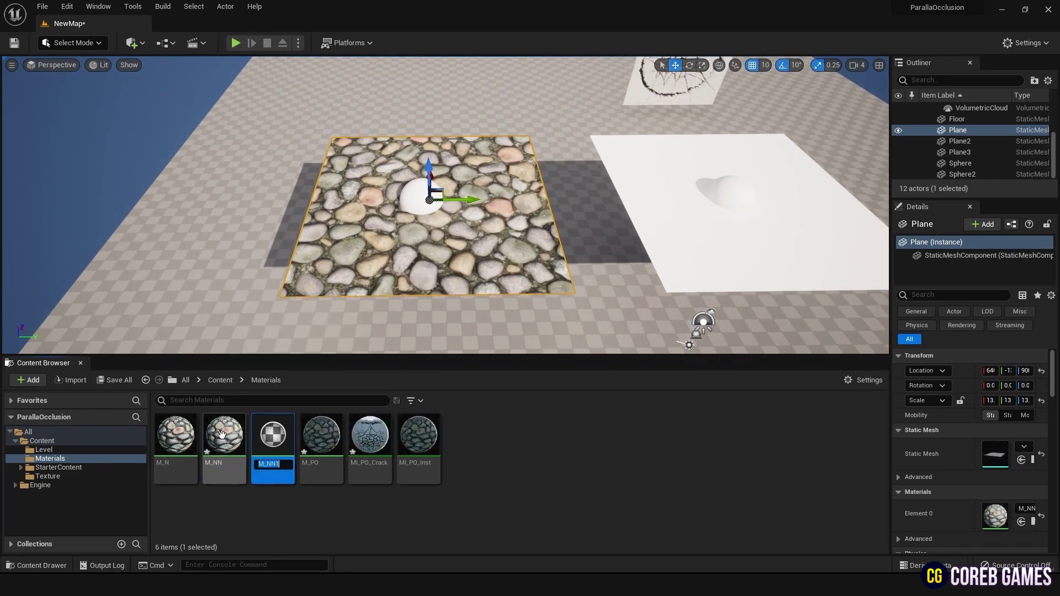
key("Right")
key("BackSpace")
key("BackSpace")
key("BackSpace")
type("P")
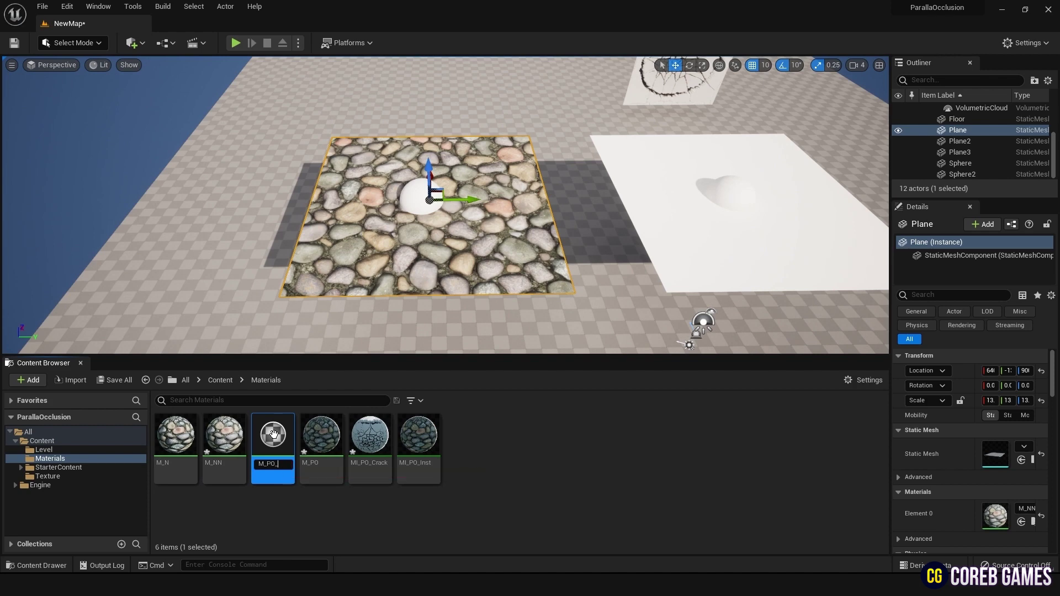
type("O_")
key("Return")
Open the M_PO_ material and add a ParallaxOcclusionMapping node to its graph
double_click(298, 453)
scroll(546, 210, "down", 4)
right_click_drag(588, 267, 568, 205)
right_click(486, 262)
type("paral")
key("Return")
scroll(493, 257, "up", 4)
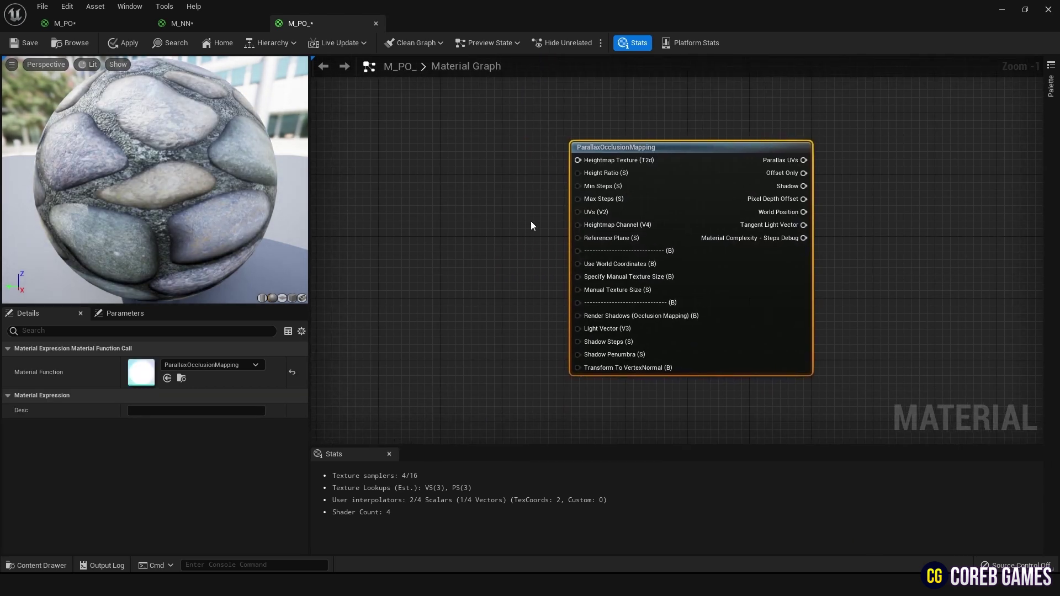
Add a Texture Object node beside the ParallaxOcclusionMapping node
right_click(454, 196)
type("texture o")
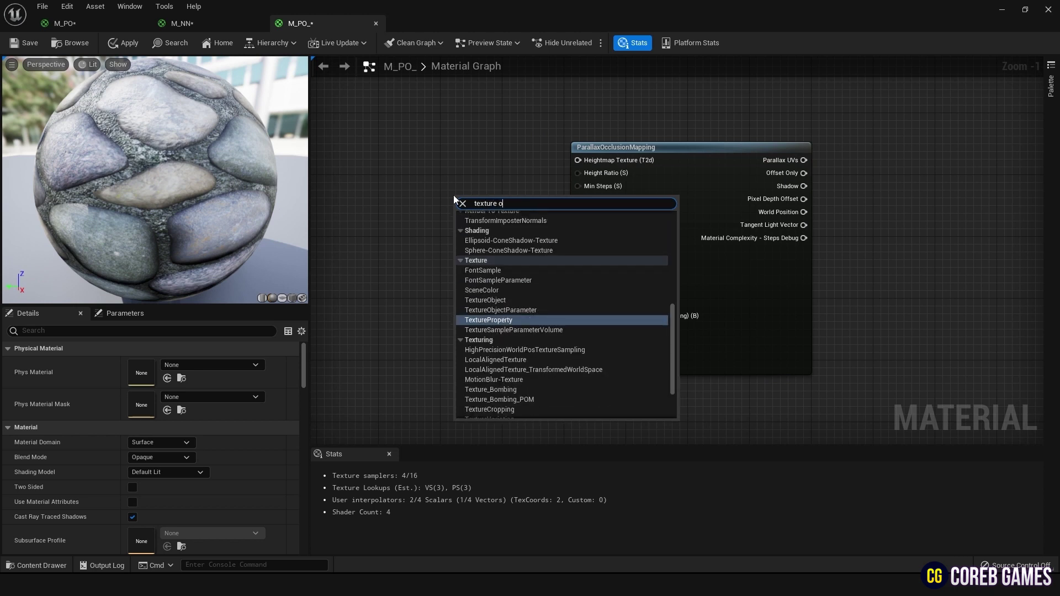
left_click(518, 300)
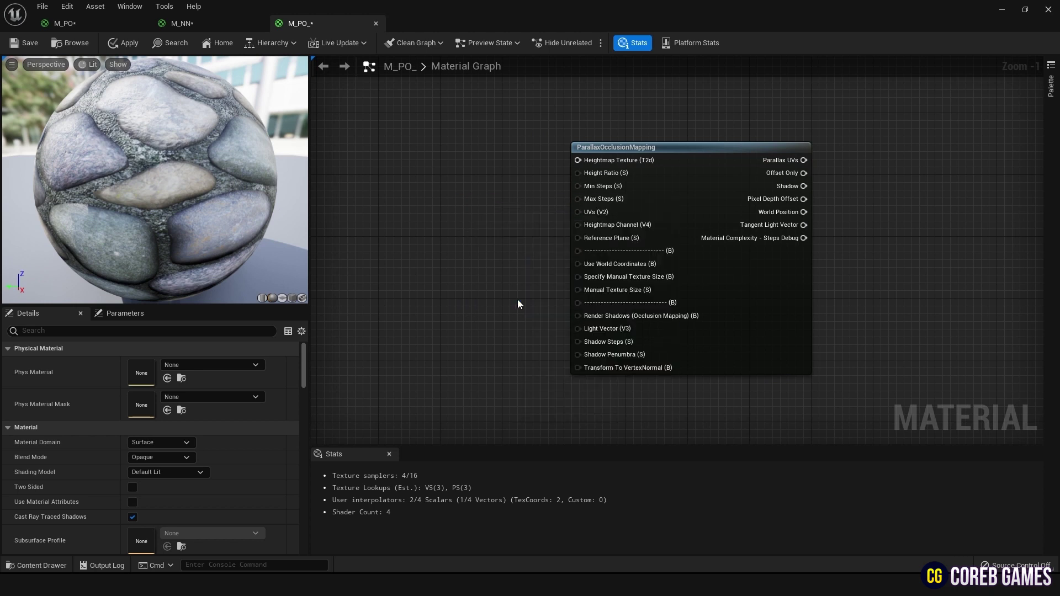
Assign T_CobbleStone_Pebble_M to the Texture Object and connect it to the Heightmap Texture input of ParallaxOcclusionMapping
double_click(548, 22)
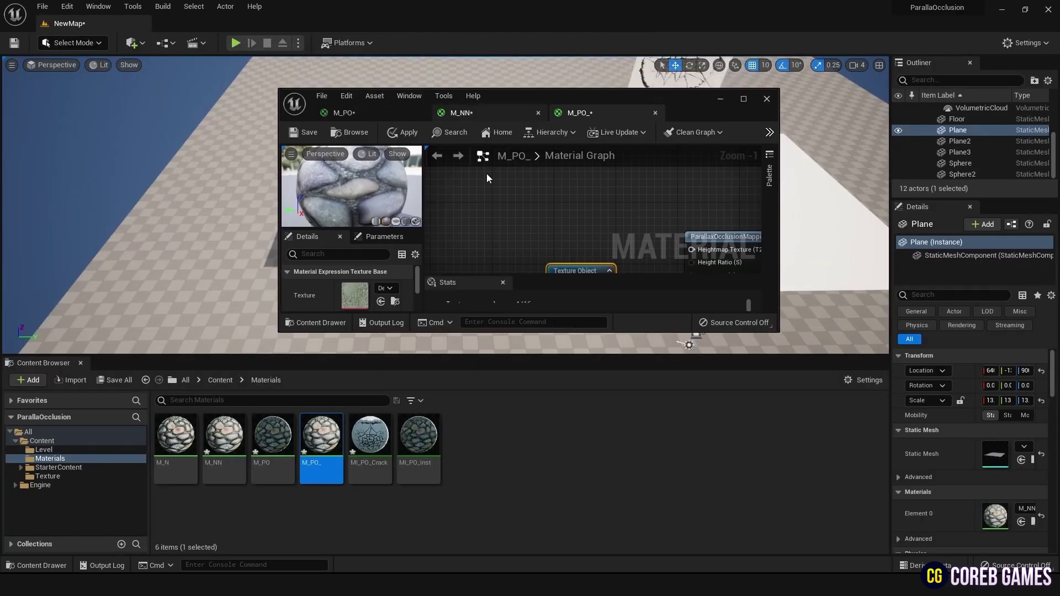
left_click(48, 475)
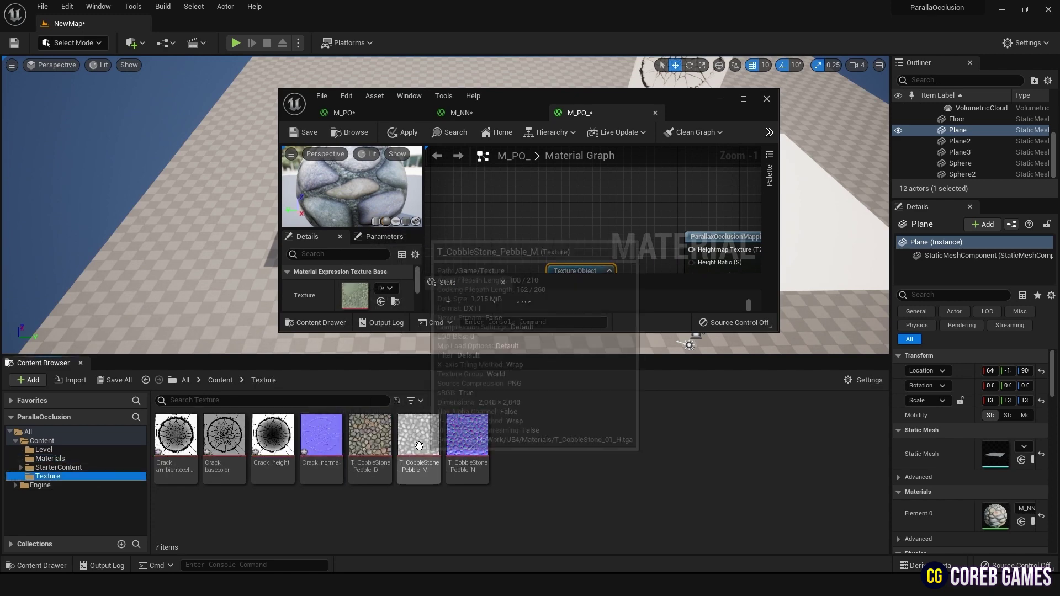
left_click_drag(419, 436, 355, 295)
double_click(552, 100)
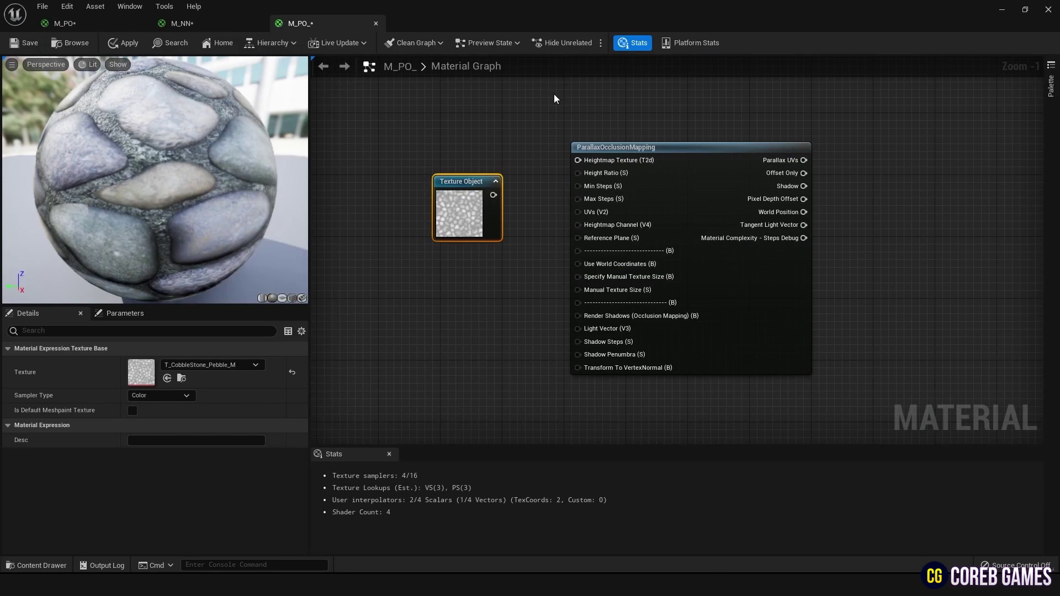
left_click_drag(506, 233, 589, 198)
left_click_drag(477, 229, 454, 167)
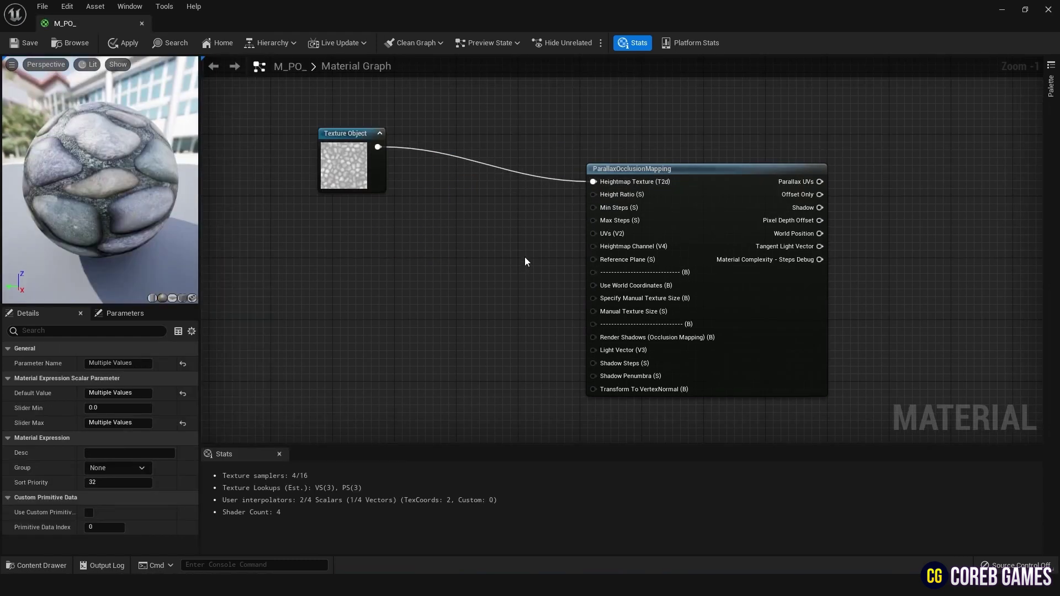
Add a TextureCoordinate node and connect it to the UVs input of ParallaxOcclusionMapping
left_click(369, 250)
right_click(369, 250)
type("text")
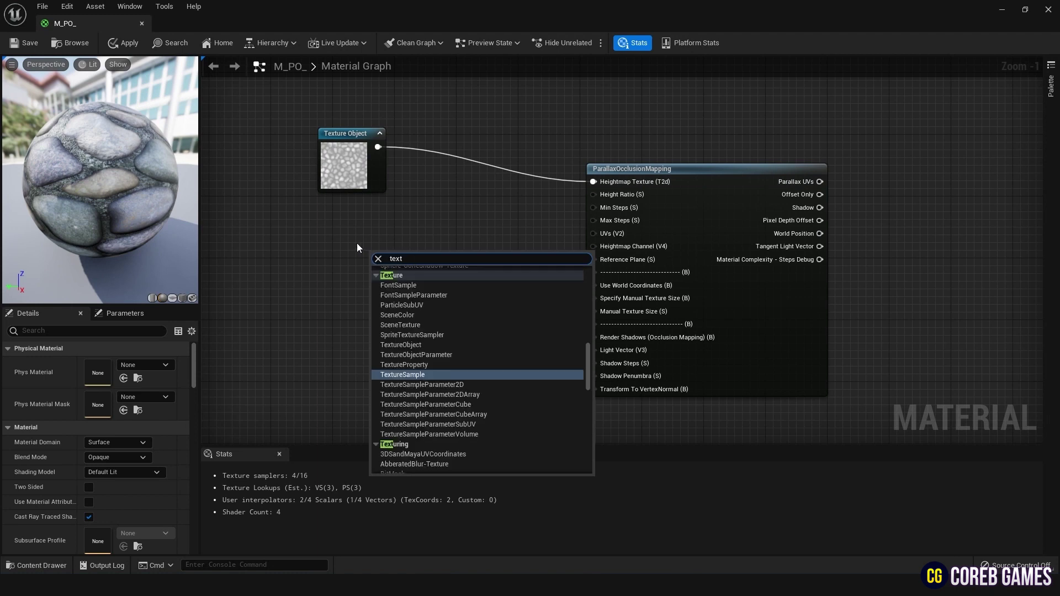
type("urec")
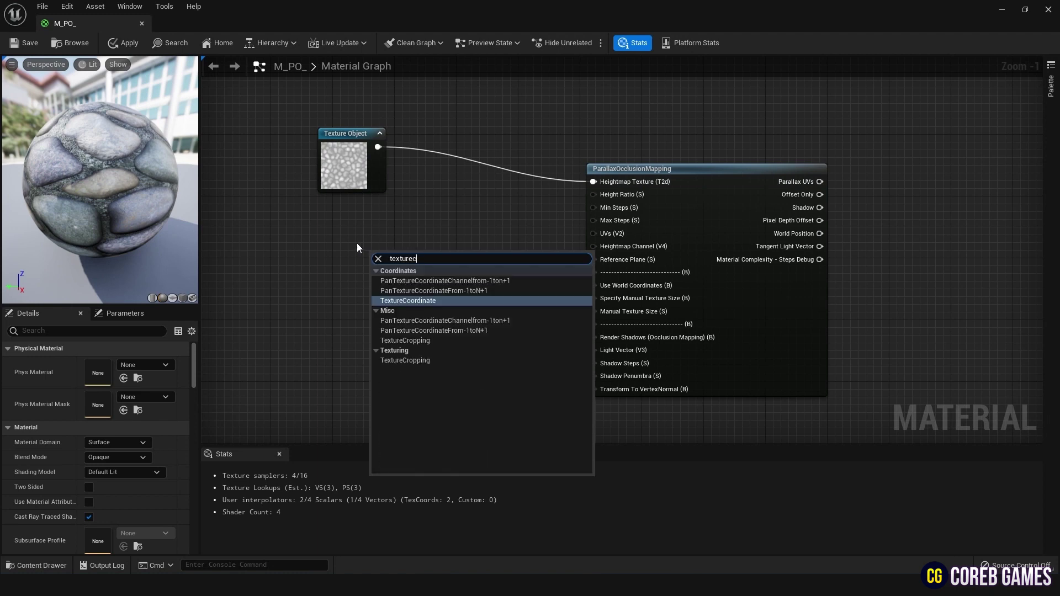
key("Return")
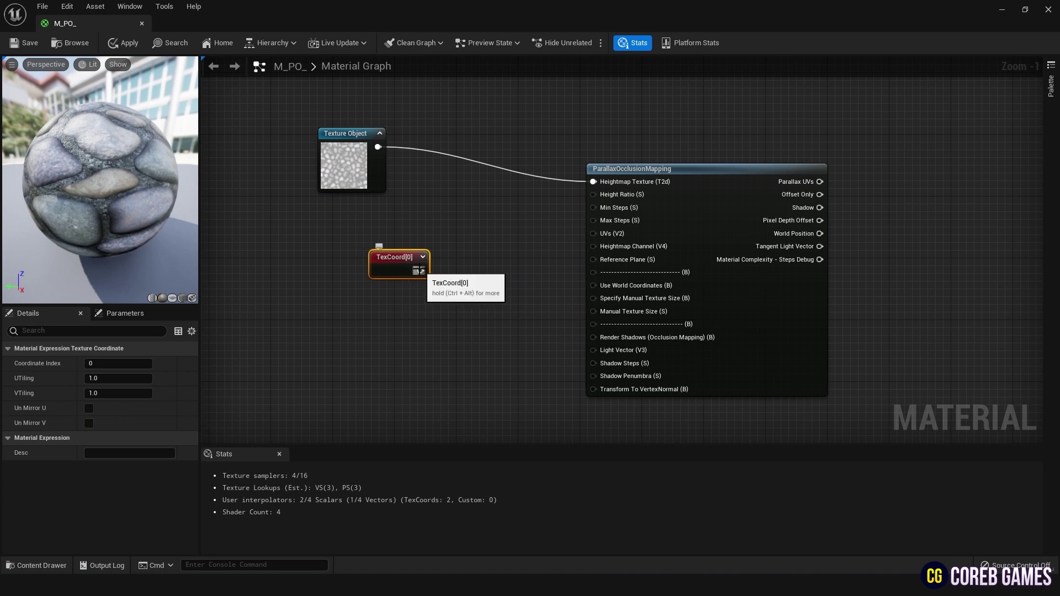
left_click_drag(420, 271, 596, 234)
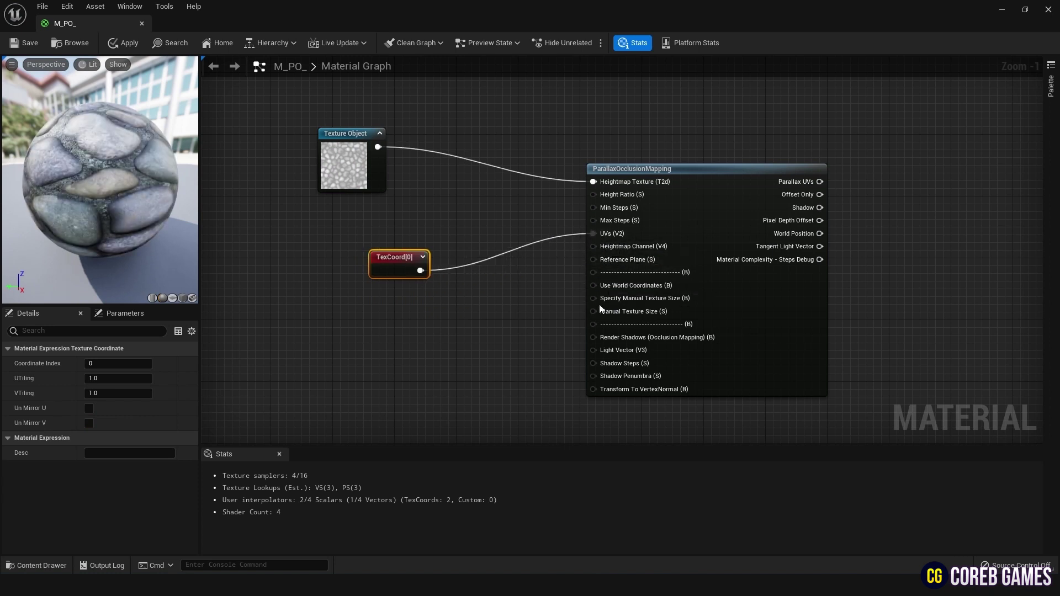
Add a Constant4Vector with R set to 1, connect it to the Heightmap Channel input and place it below the TexCoord node
scroll(390, 335, "up", 1)
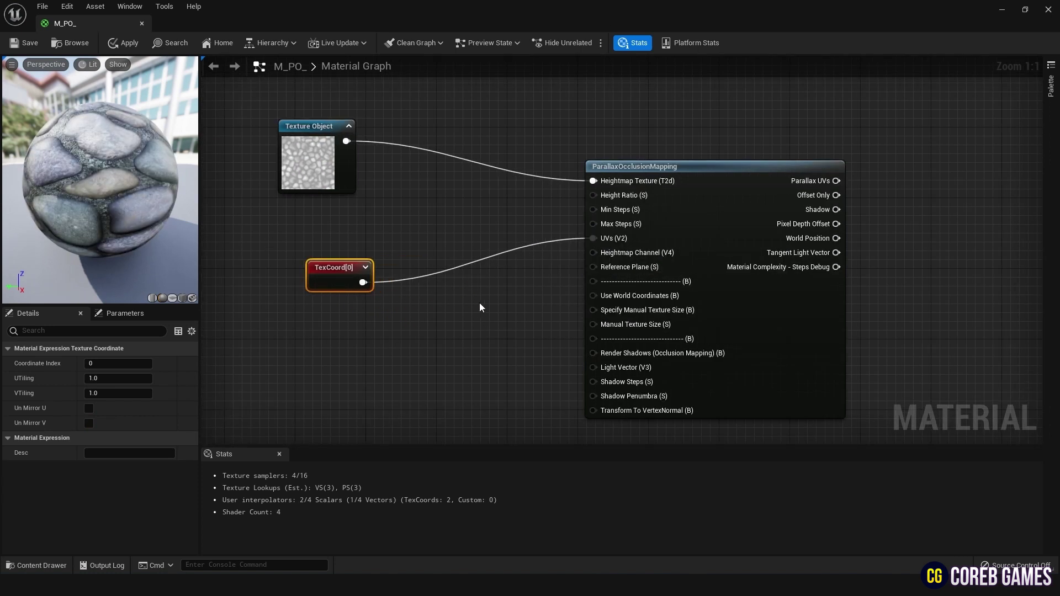
right_click_drag(485, 301, 495, 286)
left_click(457, 298)
left_click(460, 302)
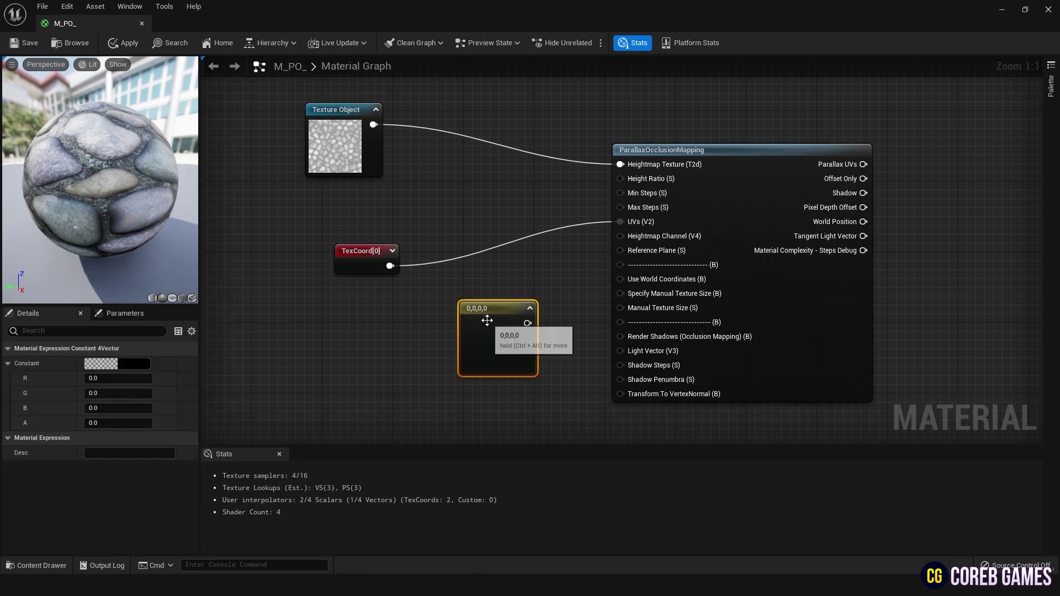
type("1")
left_click(414, 358)
left_click_drag(525, 324, 629, 237)
left_click_drag(453, 355, 355, 349)
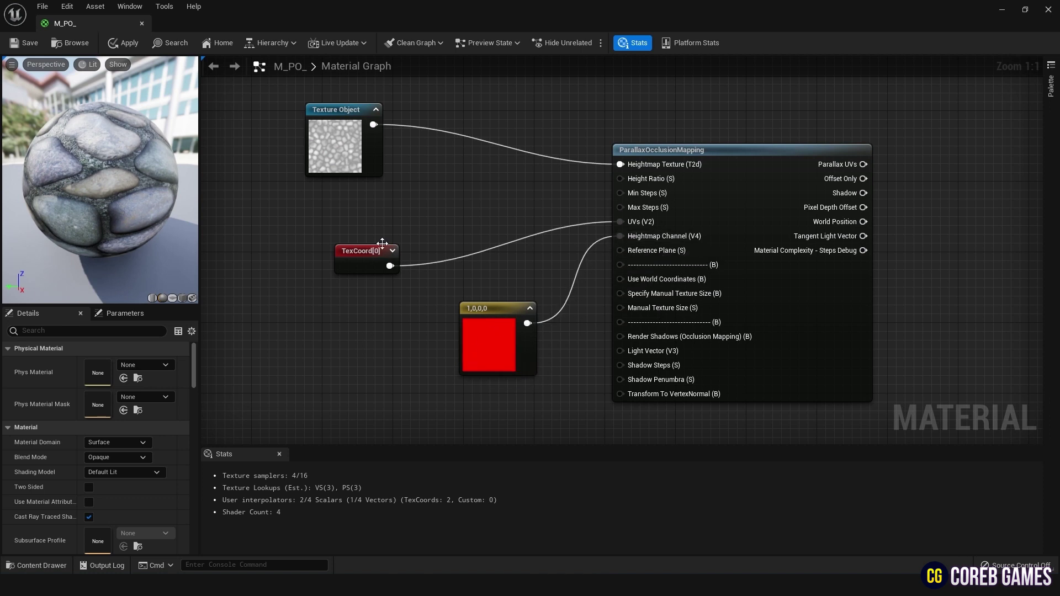
left_click_drag(491, 321, 328, 335)
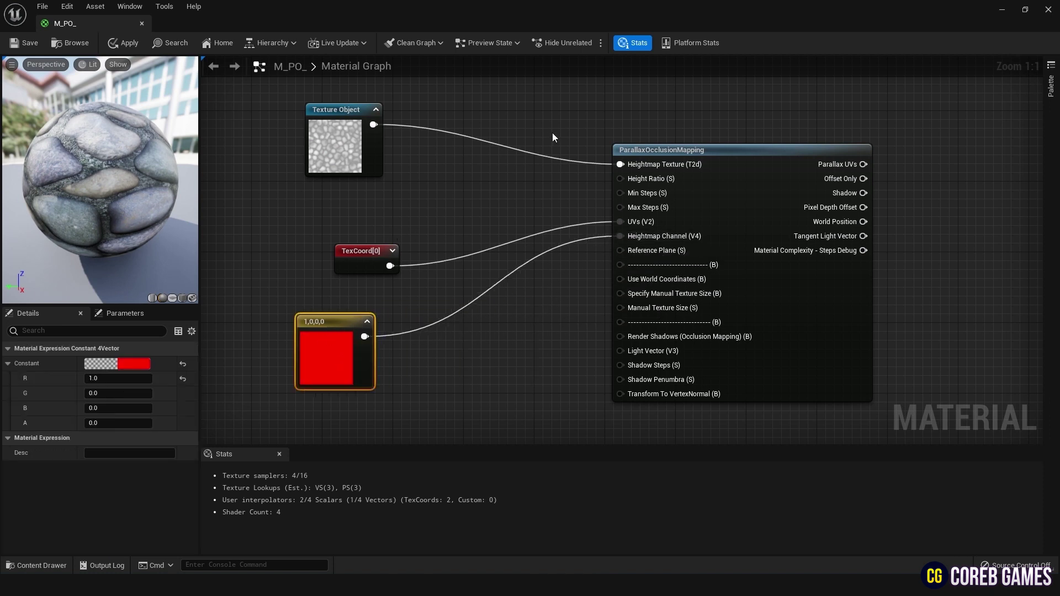
Add a scalar parameter in front of the ParallaxOcclusionMapping node and duplicate it twice
left_click(511, 179)
left_click(527, 183)
key("ctrl+d")
left_click_drag(564, 205, 543, 353)
key("ctrl+d")
Rename the three scalar parameters to Height Ratio, Min Steps and Max Steps, in order from the upper to the lower node
left_click(513, 200)
left_click(138, 363)
type("Height Ratio")
key("Return")
left_click(547, 279)
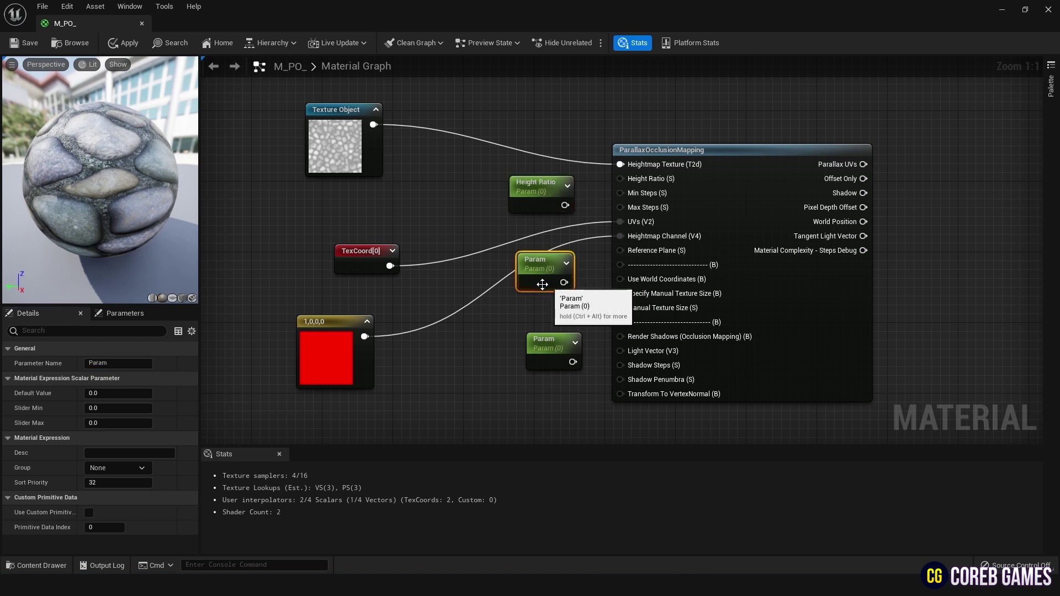
left_click(118, 393)
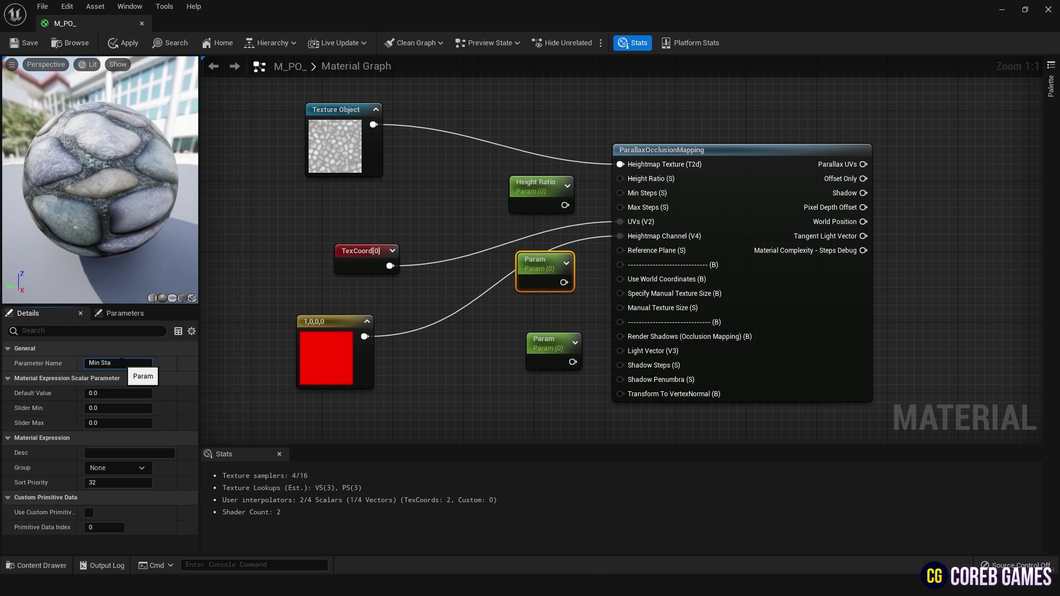
left_click(551, 342)
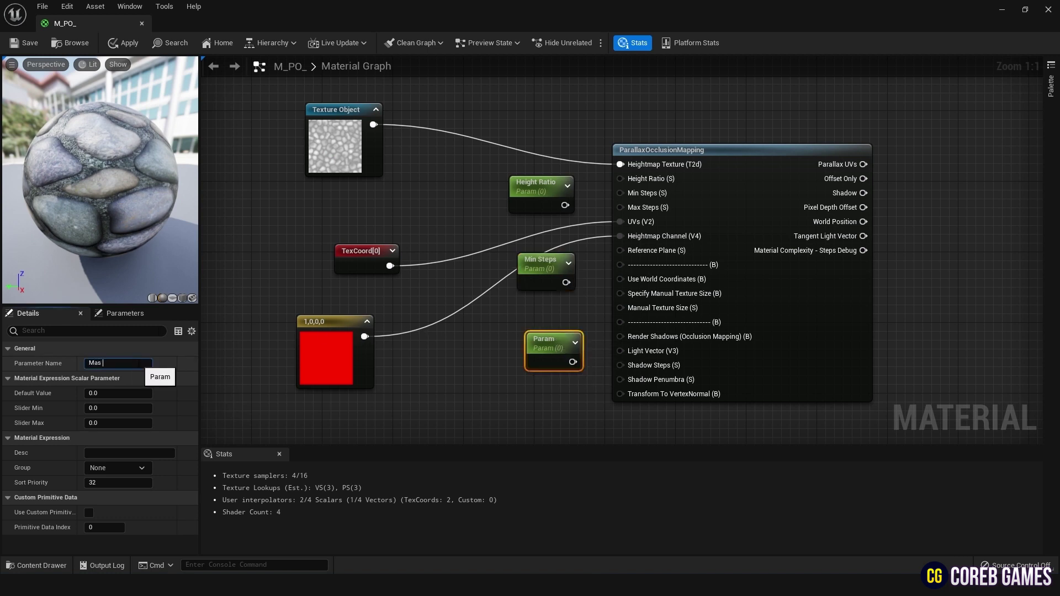
left_click(139, 363)
type("Max Steps")
key("Return")
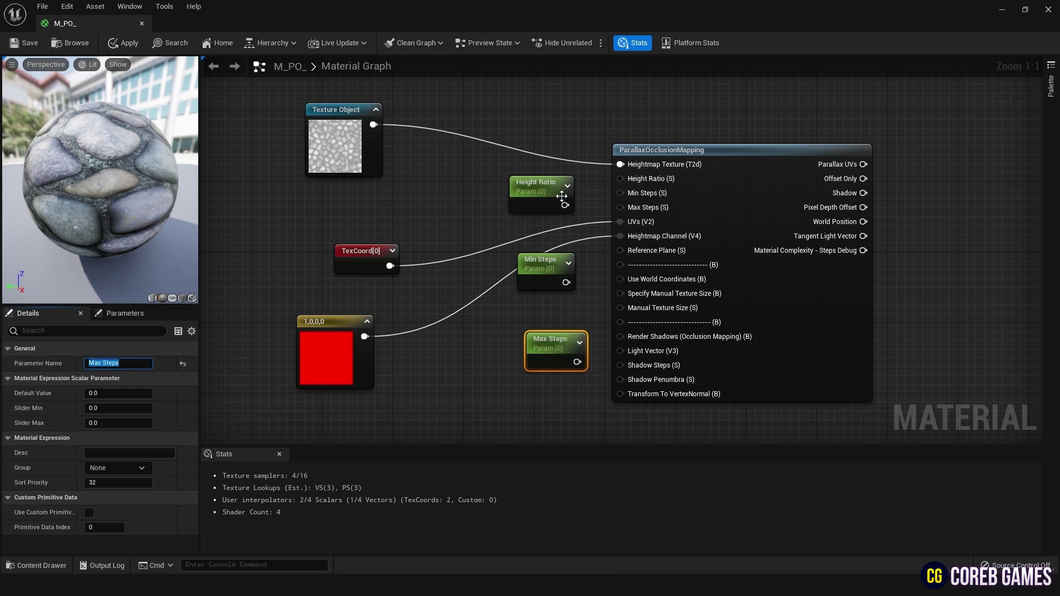
Set the default values to 0.1 for Height Ratio with slider max 0.2, 32 for Min Steps and 64 for Max Steps
left_click(535, 188)
left_click(103, 393)
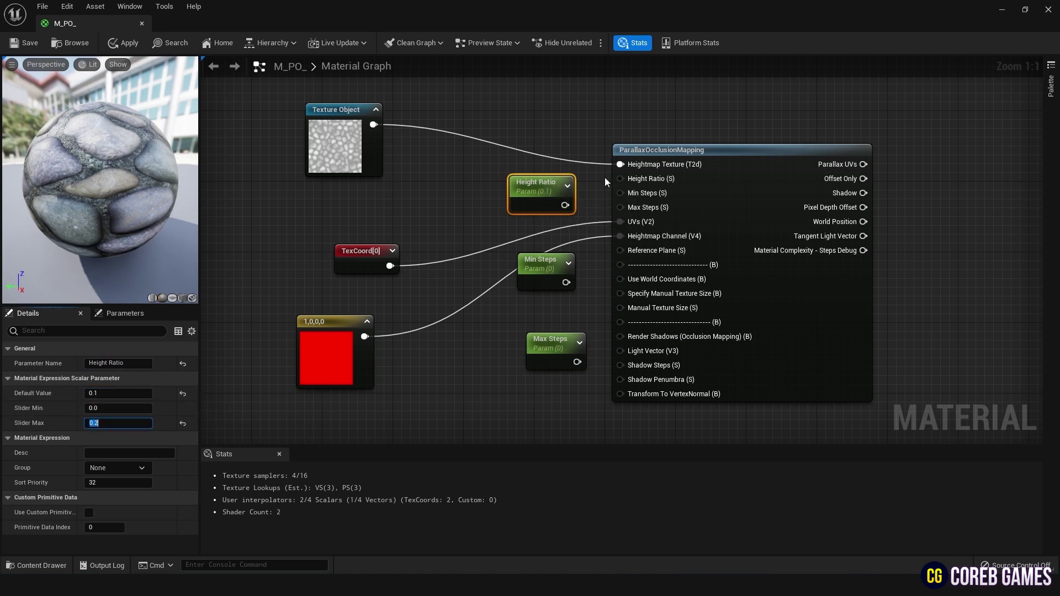
left_click(540, 273)
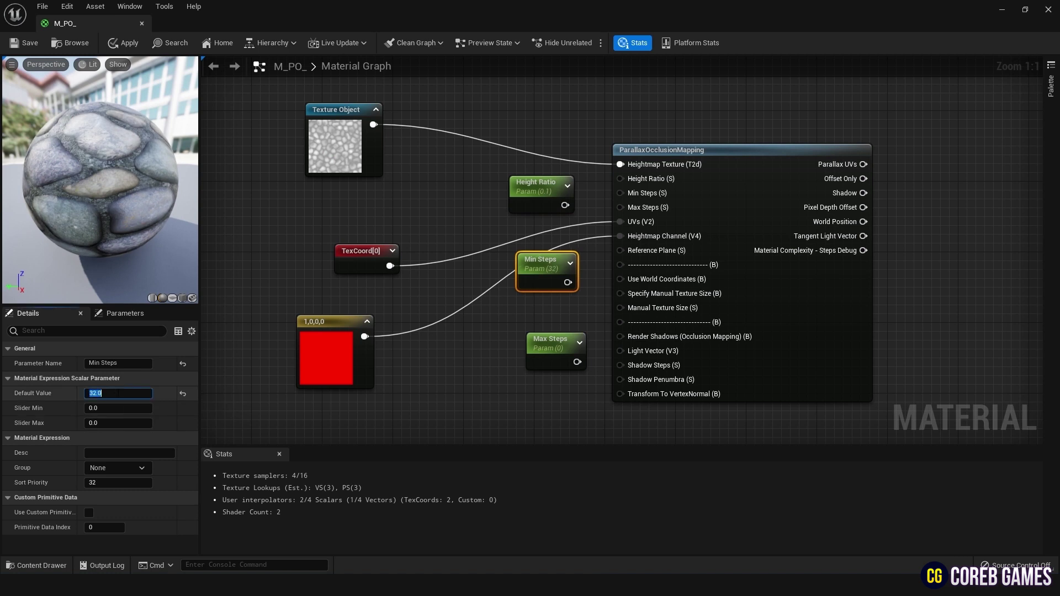
left_click(561, 353)
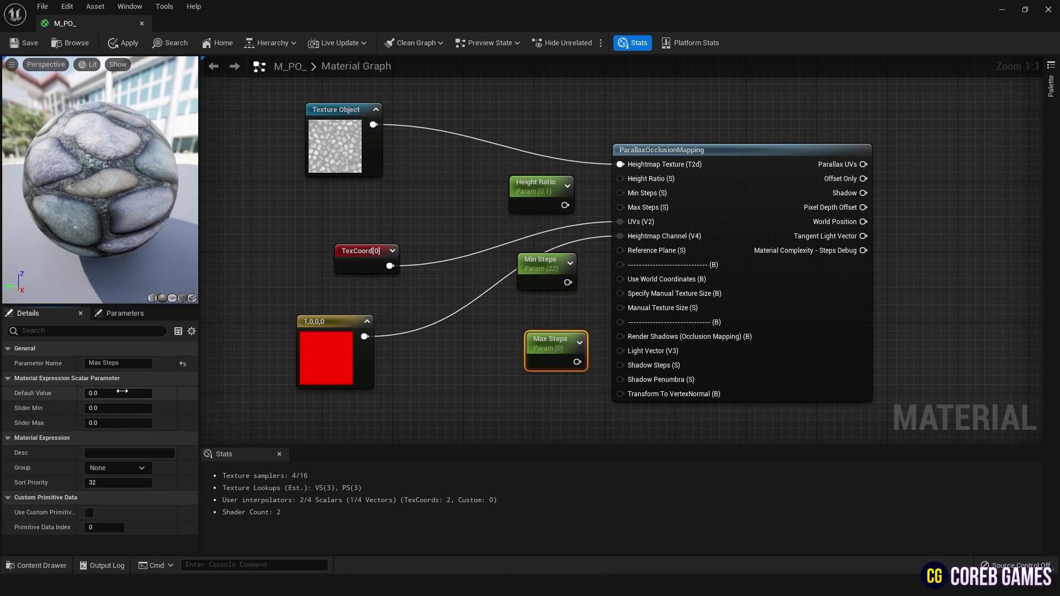
left_click(122, 391)
type("64")
key("Return")
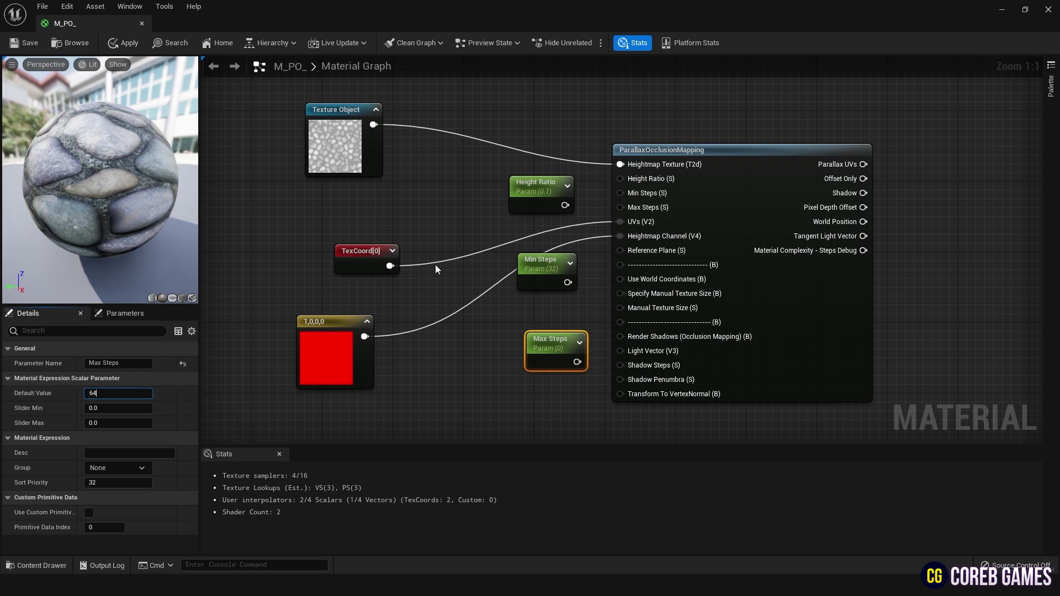
left_click(435, 265)
Connect Height Ratio, Min Steps and Max Steps to the matching ParallaxOcclusionMapping inputs and stack the parameter nodes compactly
left_click_drag(539, 205, 621, 178)
left_click_drag(568, 282, 620, 193)
left_click_drag(537, 271, 493, 219)
left_click_drag(574, 363, 481, 255)
Add a Static Bool set to true, connect it to Render Shadows (Occlusion Mapping) and place it below Max Steps
right_click_drag(539, 386, 556, 279)
right_click(553, 267)
type("static")
key("Return")
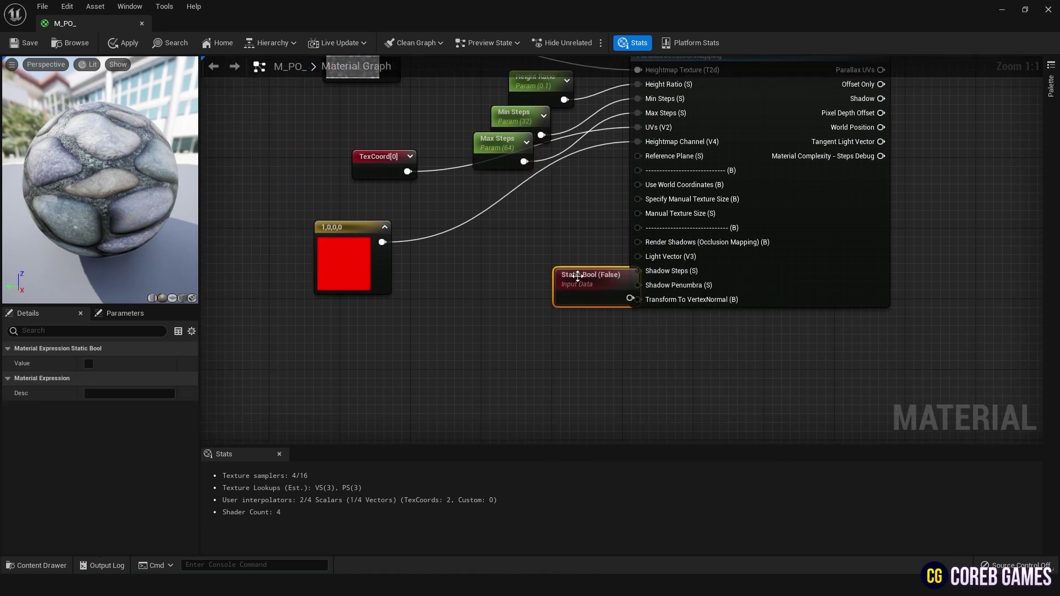
left_click_drag(580, 280, 638, 242)
left_click(88, 363)
left_click_drag(543, 285, 514, 213)
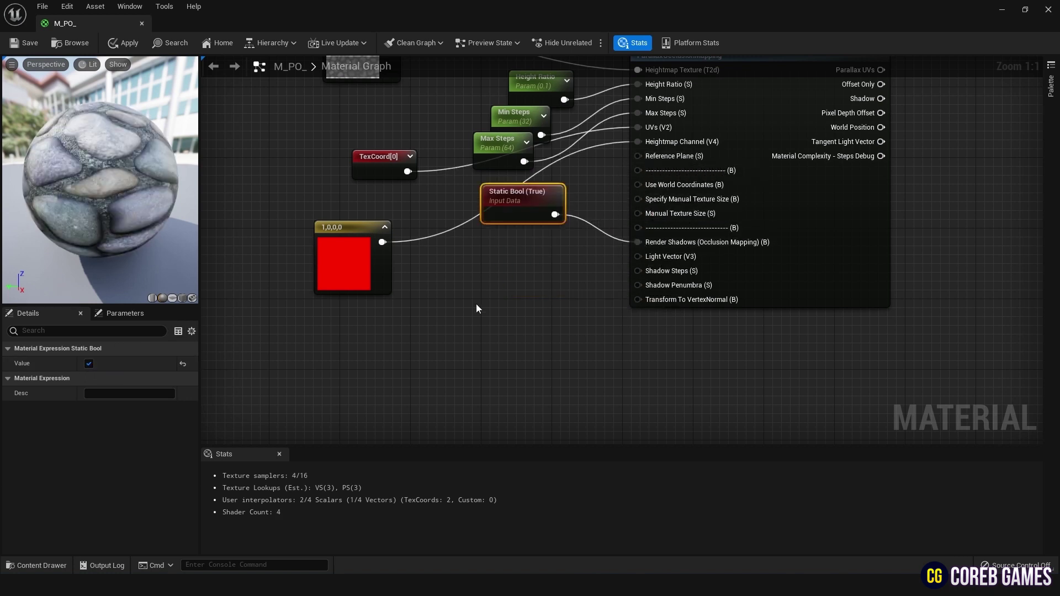
left_click(476, 308)
Add a SkyAtmosphereLightDirection node, connect it to the Light Vector input and place it below the Static Bool
right_click_drag(412, 330, 427, 301)
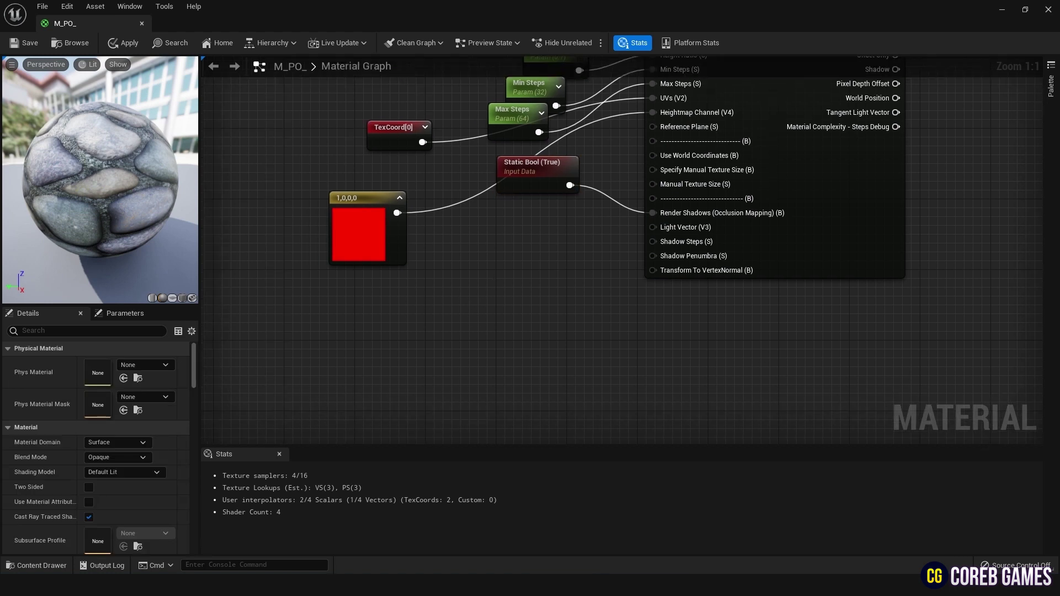
right_click(488, 294)
type("skya")
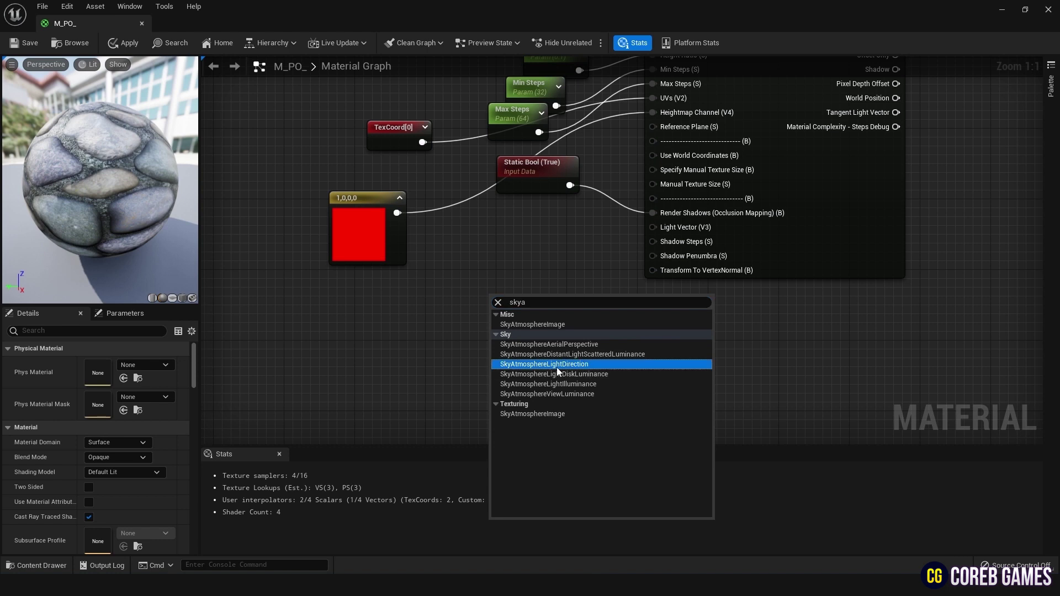
left_click(558, 366)
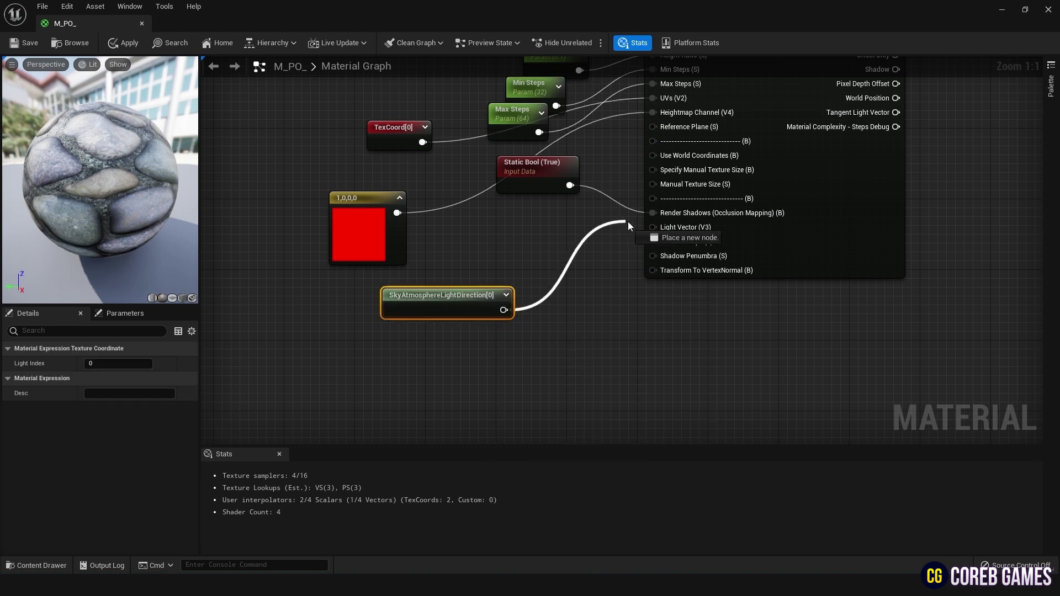
left_click_drag(641, 228, 652, 227)
left_click_drag(461, 303, 534, 232)
left_click(530, 299)
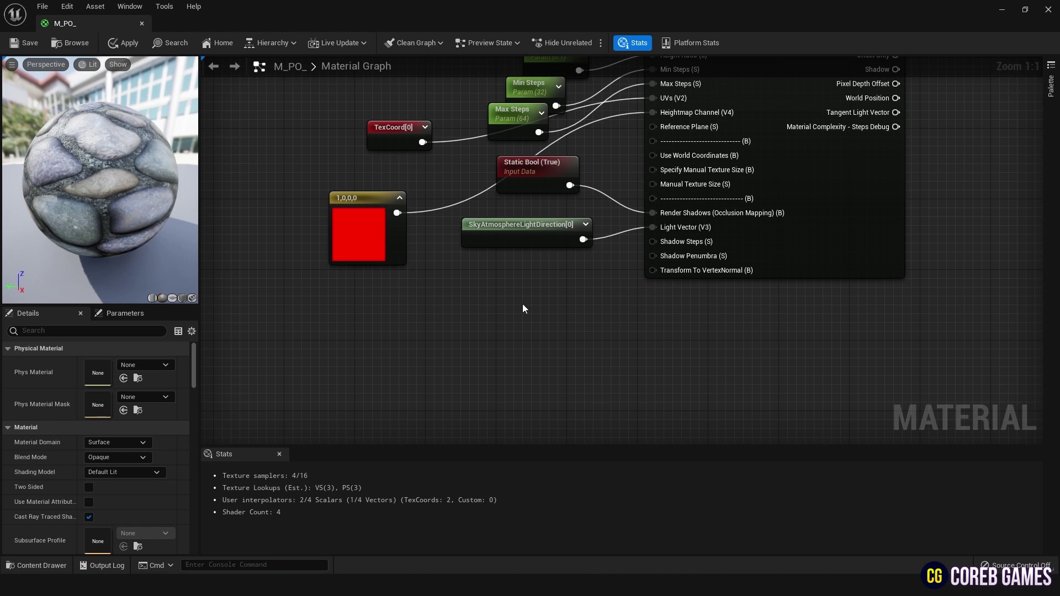
Add a scalar parameter named Shadow Steps below the SkyAtmosphereLightDirection node
left_click(524, 308)
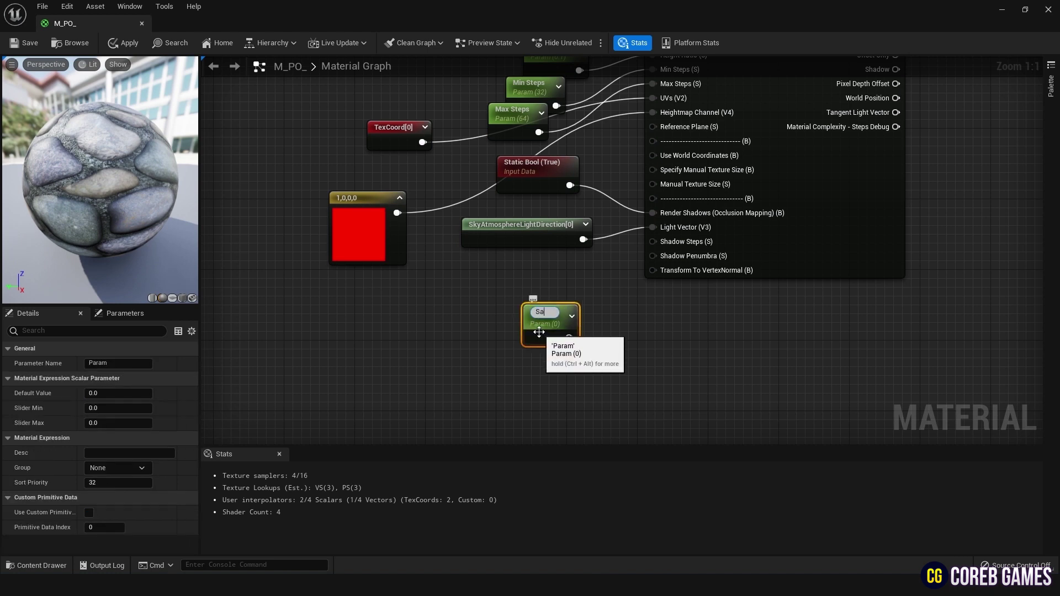
type("Sadow Steps")
key("Return")
left_click_drag(556, 319, 517, 294)
mouse_move(506, 254)
left_mouse_down()
mouse_move(506, 313)
mouse_move(504, 234)
left_mouse_up()
left_click(507, 304)
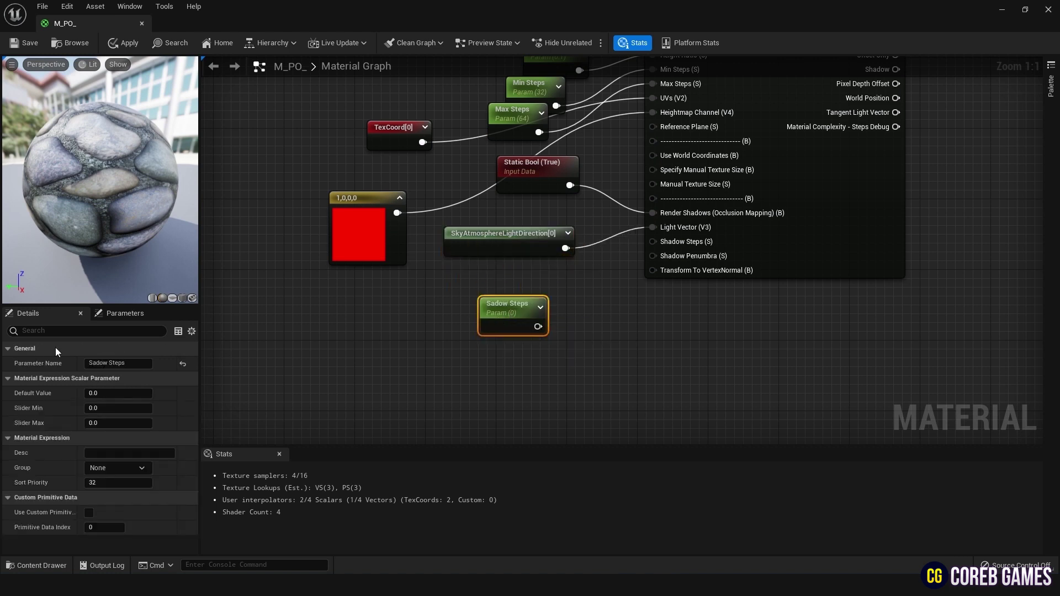
left_click(94, 362)
key("ctrl+a")
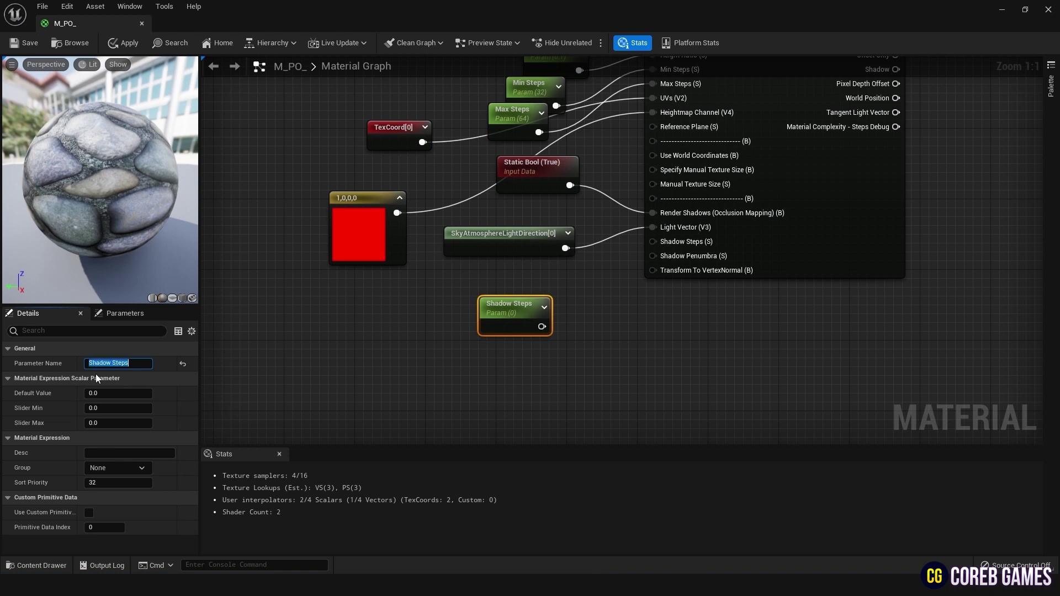
Duplicate the Shadow Steps parameter, place the copy below it and rename the copy Shadow Penumbra
left_click(529, 307)
key("ctrl+d")
left_click_drag(558, 324, 532, 359)
key("Return")
left_click(144, 362)
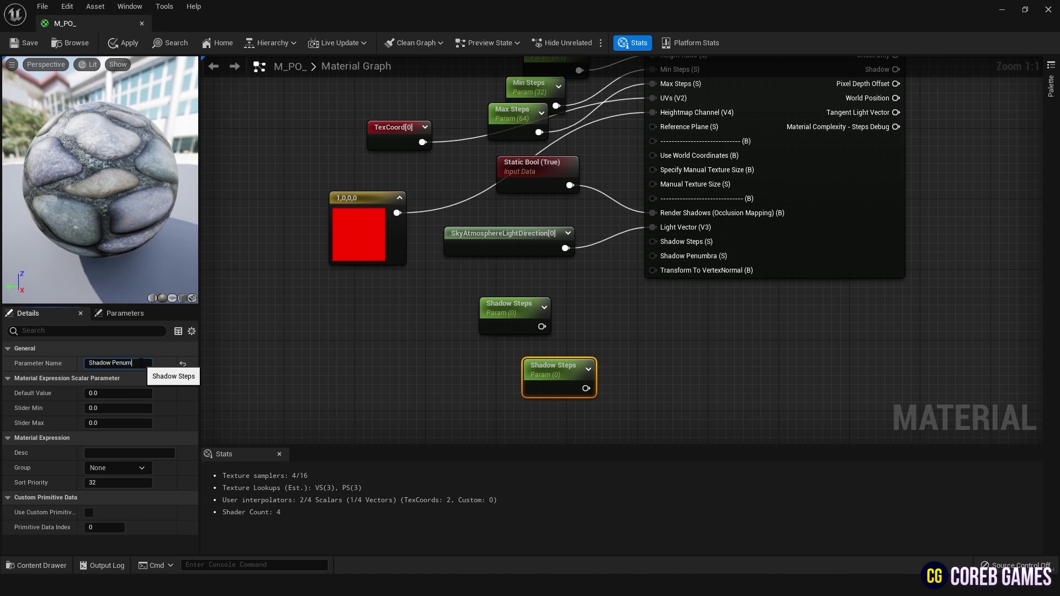
key("Return")
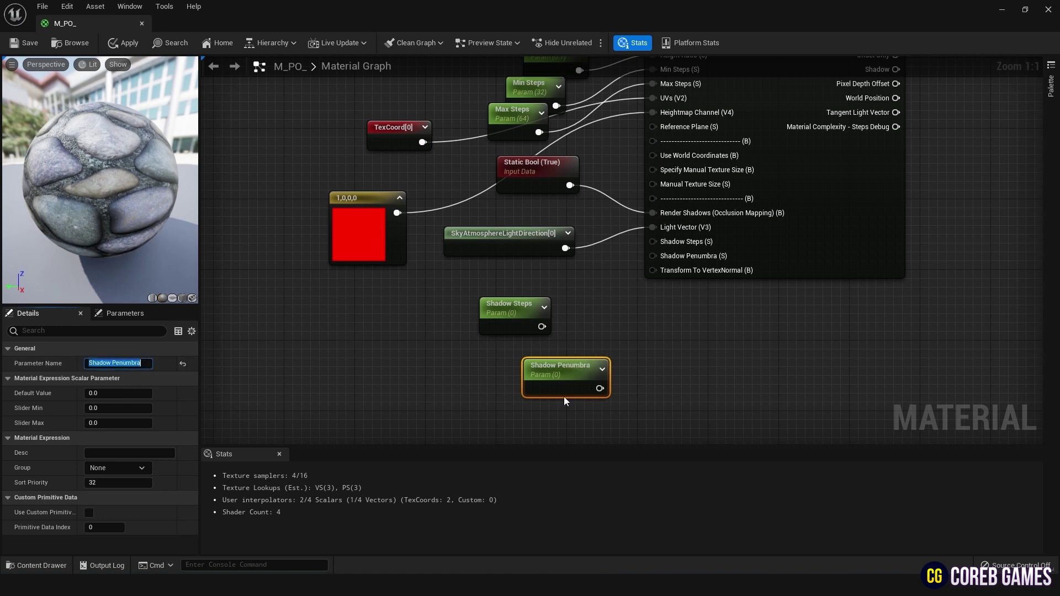
Set the default value of Shadow Penumbra to 1 and of Shadow Steps to 32
left_click(110, 394)
type("1")
left_click(495, 336)
left_click(500, 313)
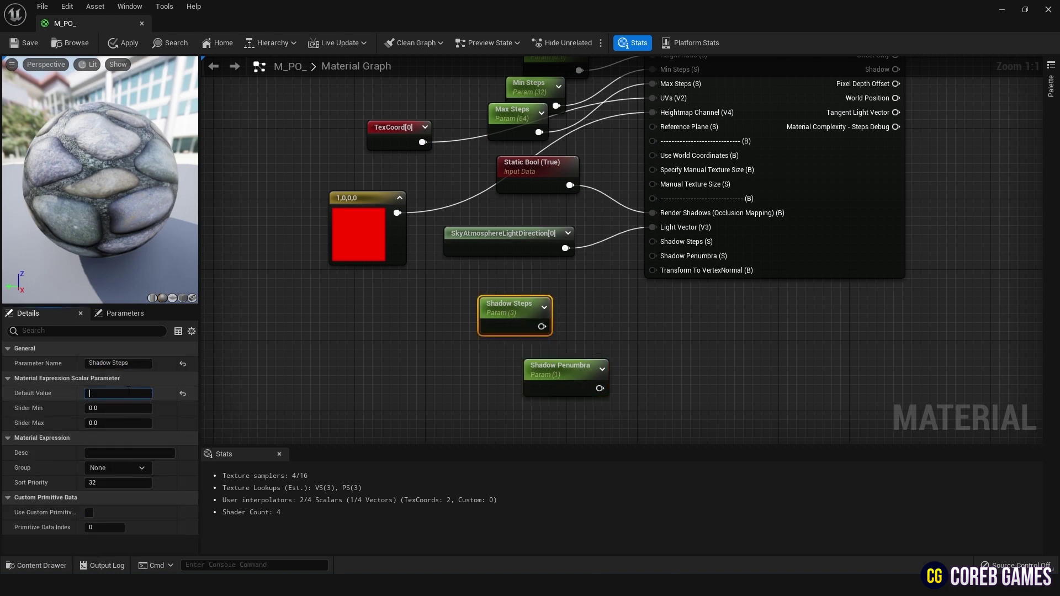
type("32.0")
key("Return")
Connect Shadow Steps and Shadow Penumbra to their matching ParallaxOcclusionMapping inputs and stack both nodes under the light direction node
left_click_drag(516, 309, 653, 241)
left_click_drag(541, 256, 542, 238)
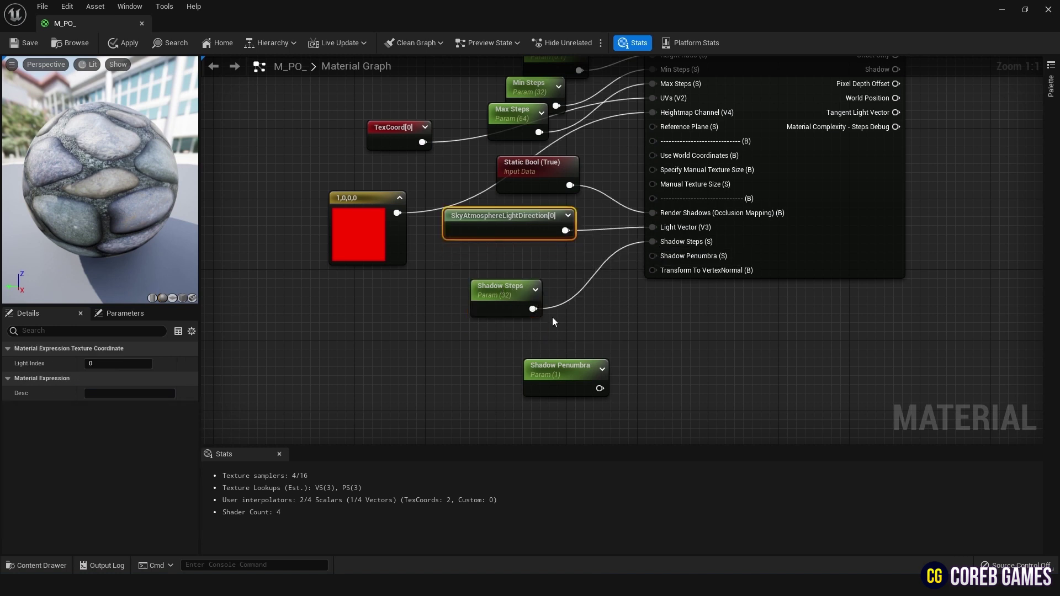
left_click_drag(562, 367, 653, 255)
left_click_drag(503, 290, 504, 246)
left_click_drag(519, 357, 493, 286)
left_click(574, 300)
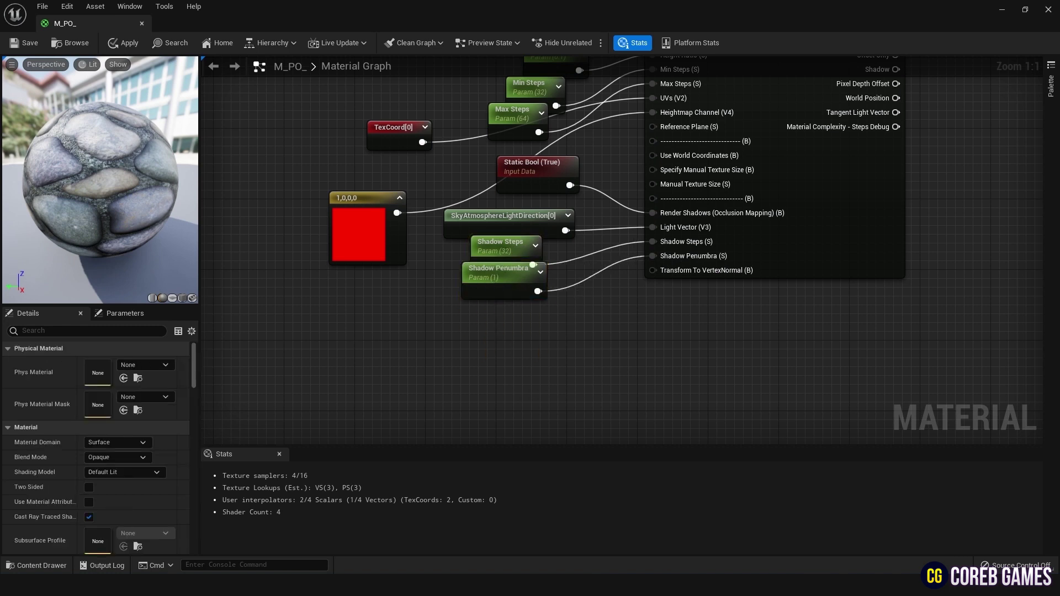
Add a named reroute declaration called Parallax UV to the Parallax UVs output of ParallaxOcclusionMapping
right_click_drag(818, 229, 753, 312)
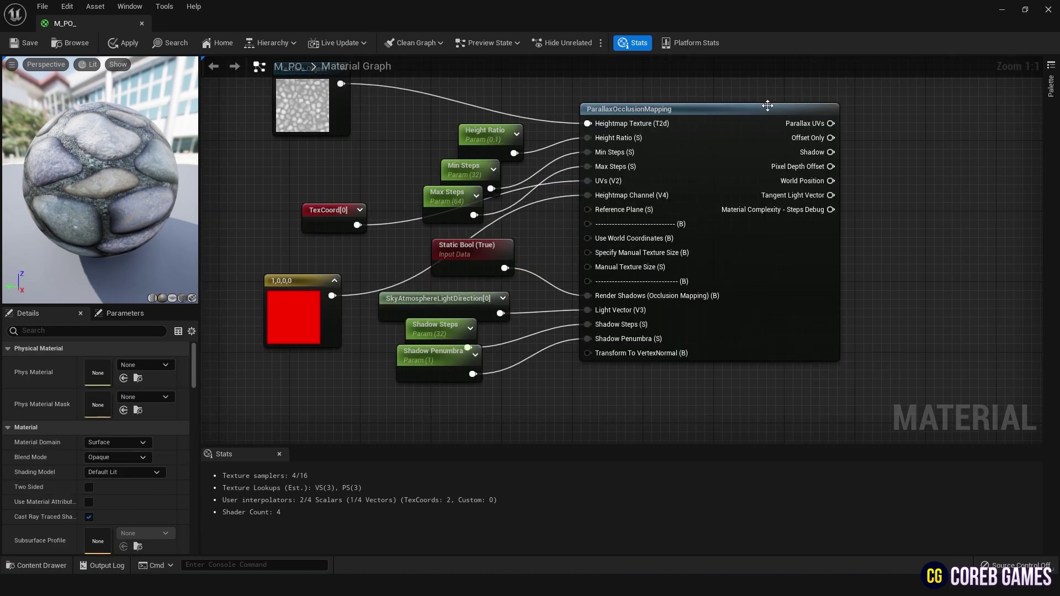
right_click_drag(843, 144, 672, 245)
left_click_drag(659, 224, 742, 225)
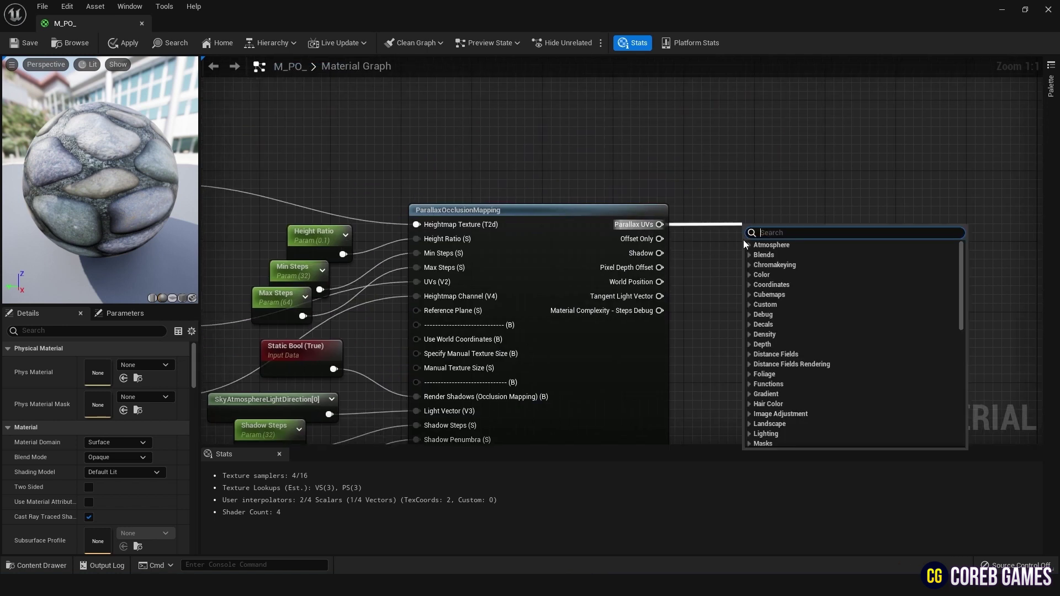
type("name")
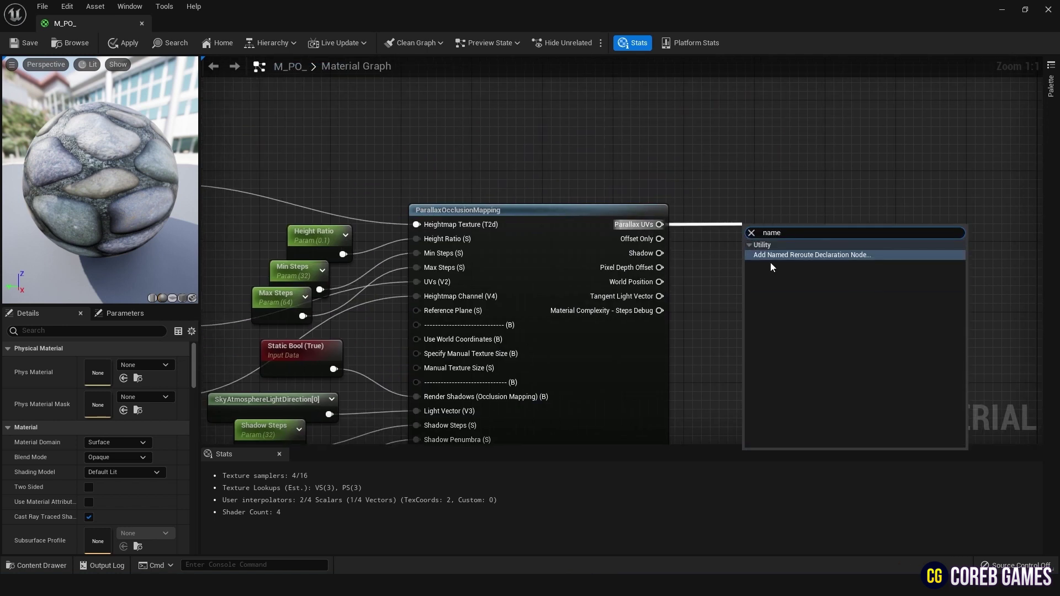
left_click(773, 260)
type("Parallax UV")
key("Return")
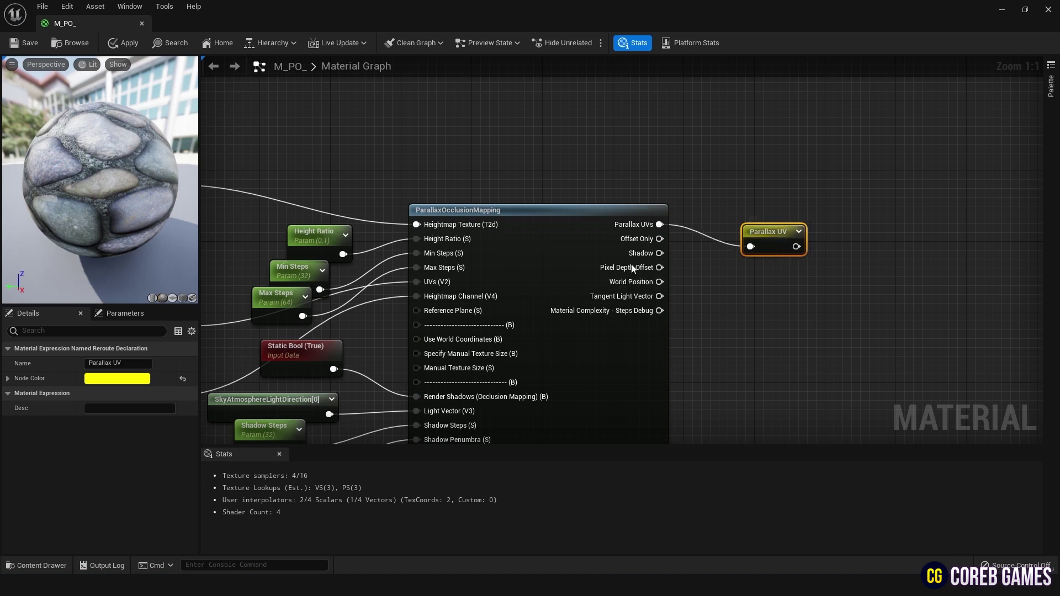
Add a named reroute declaration called Shadow to the Shadow output of ParallaxOcclusionMapping
left_click_drag(640, 254, 786, 316)
type("name")
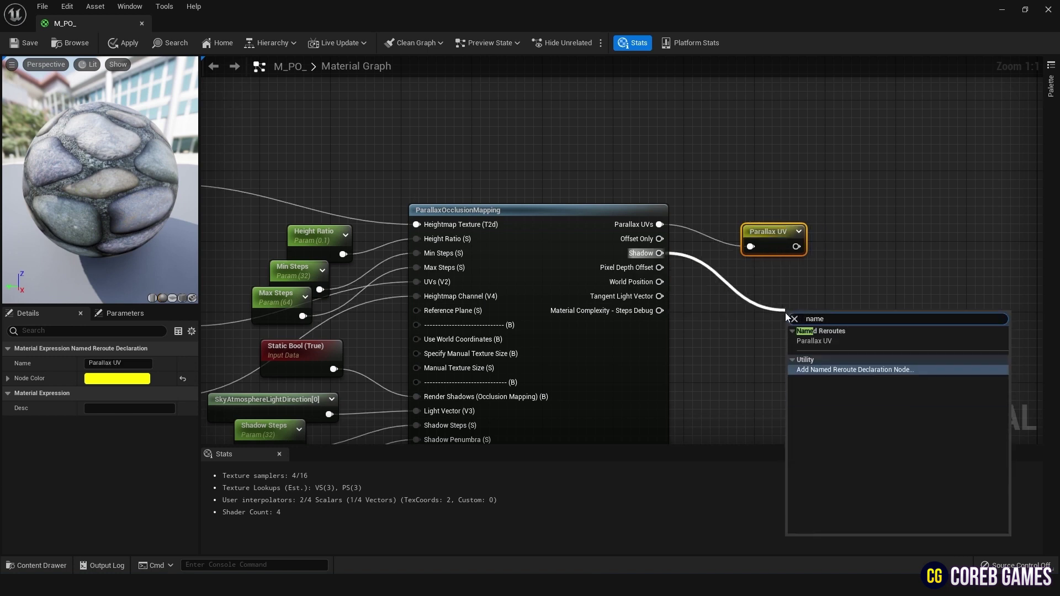
key("Return")
type("Shadow")
key("Return")
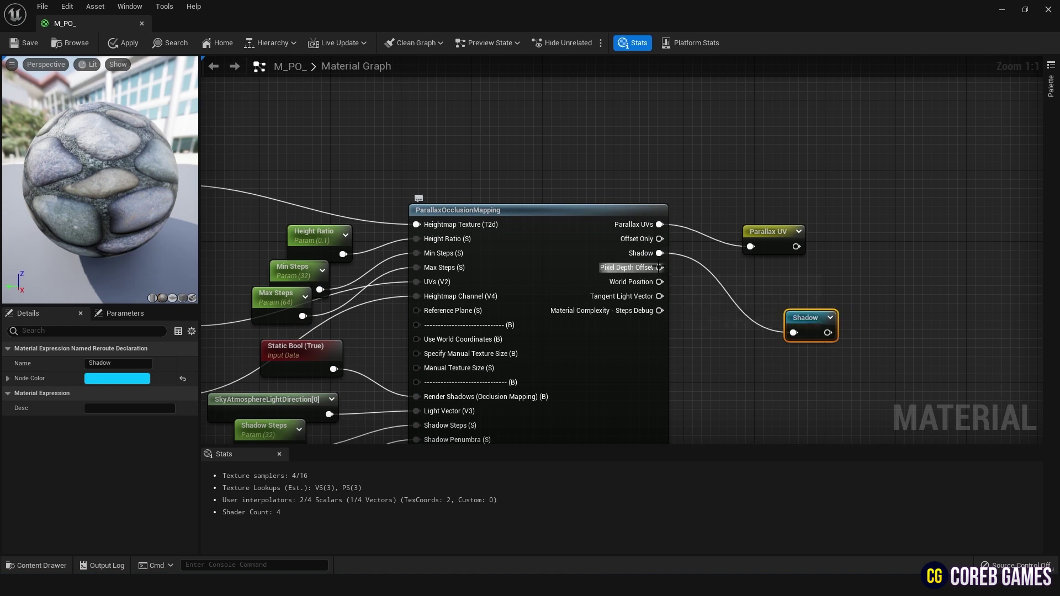
Add a named reroute declaration called Pixel Depth Offset to the Pixel Depth Offset output of ParallaxOcclusionMapping
left_click_drag(659, 268, 741, 373)
type("name")
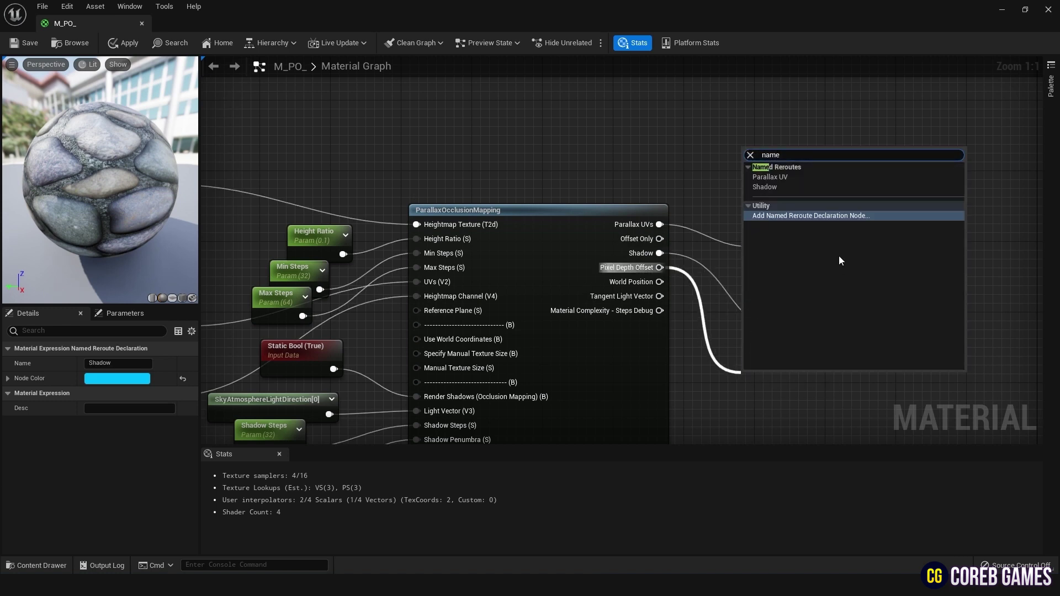
left_click(837, 215)
type("Pi")
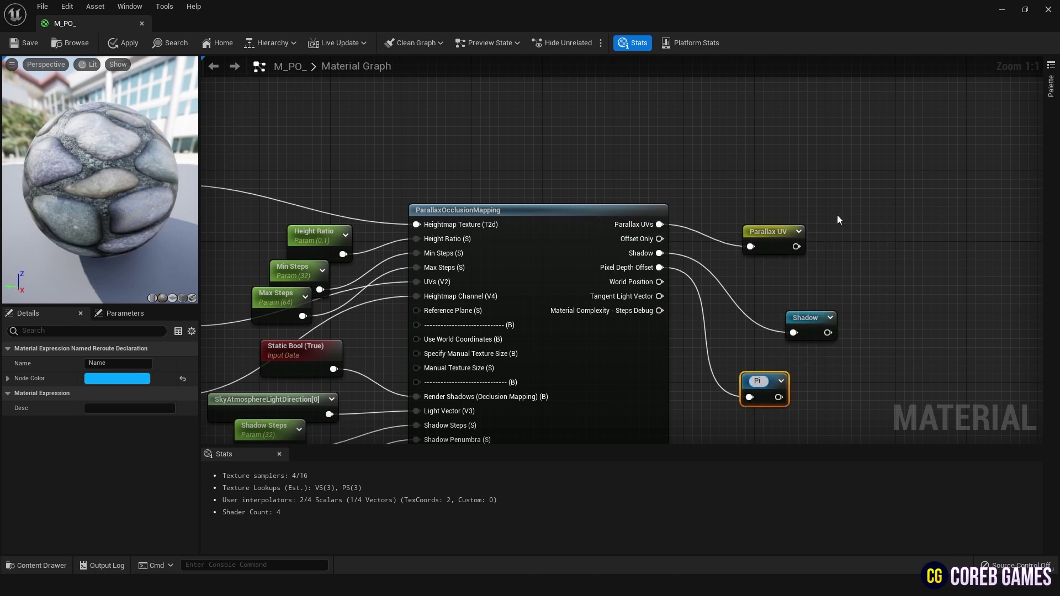
type("xel Dept")
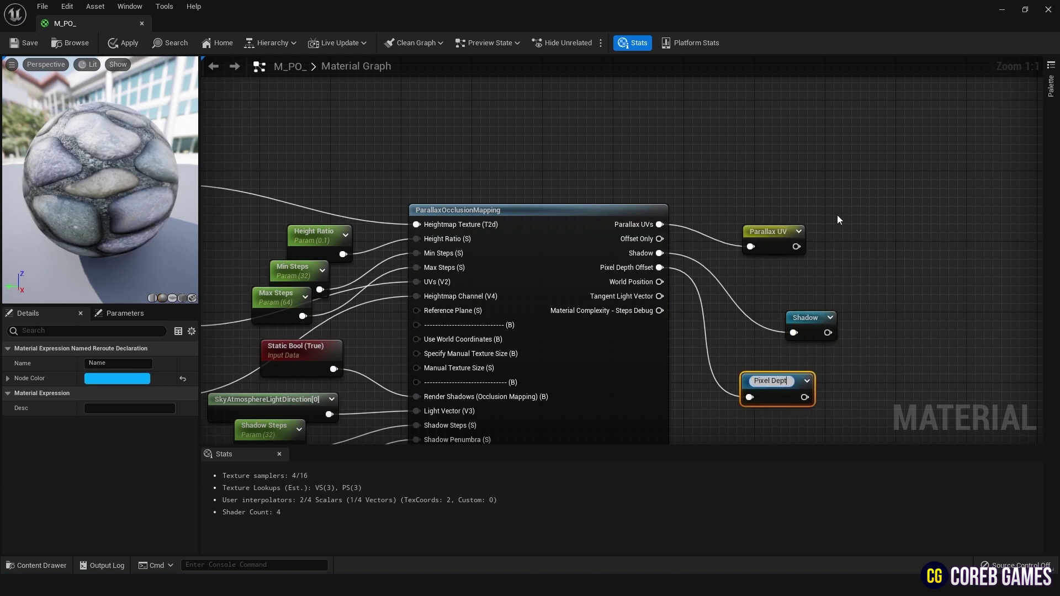
type("h Offset")
key("Return")
Delete the TexCoord node that feeds the UVs of the Base Color, AO and Normal texture samples
right_click_drag(769, 385, 853, 233)
scroll(853, 233, "down", 2)
right_click_drag(613, 246, 620, 305)
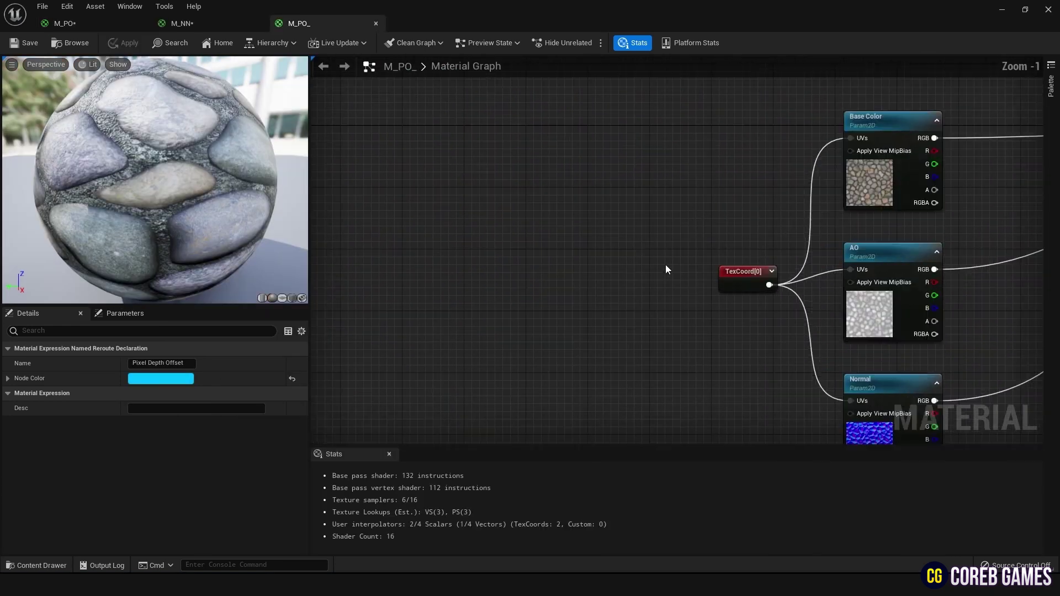
scroll(750, 276, "up", 1)
left_click_drag(753, 279, 635, 279)
key("Delete")
Place a Parallax UV named reroute and connect it to the UVs of the Base Color, AO and Normal textures
right_click(551, 174)
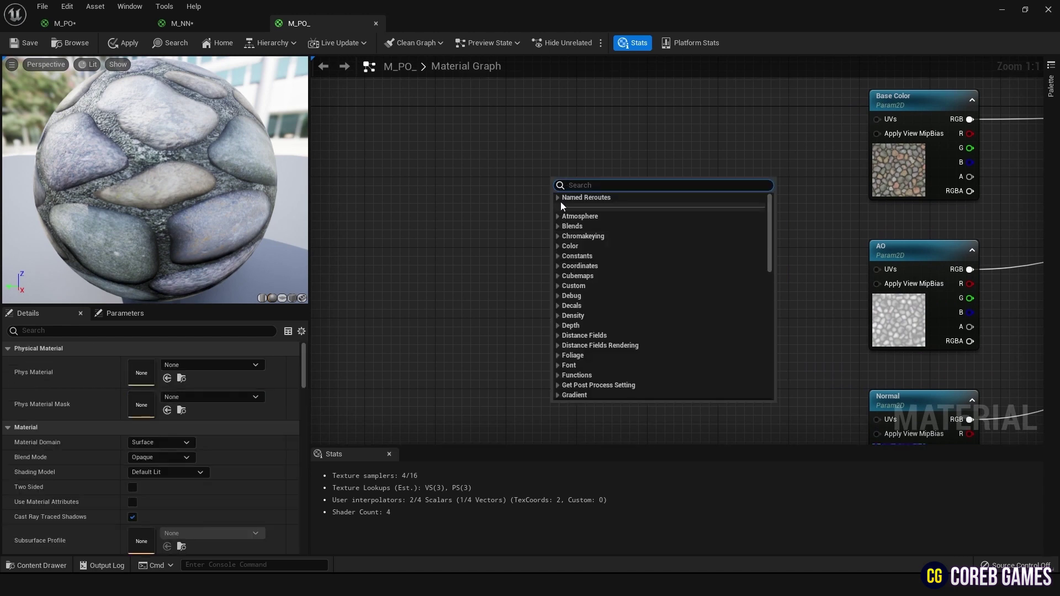
left_click(559, 198)
left_click(594, 207)
right_click_drag(716, 191, 634, 249)
left_click_drag(502, 242, 795, 177)
left_click_drag(541, 329, 807, 330)
right_click_drag(601, 348, 505, 214)
left_click_drag(444, 195, 697, 344)
Add a LinearInterpolate node between the Base Color texture and the material output, and connect Base Color's RGB to its A input
scroll(622, 298, "down", 2)
right_click_drag(622, 298, 516, 258)
left_click(732, 90)
right_click_drag(732, 90, 709, 236)
scroll(702, 214, "up", 2)
right_click(794, 232)
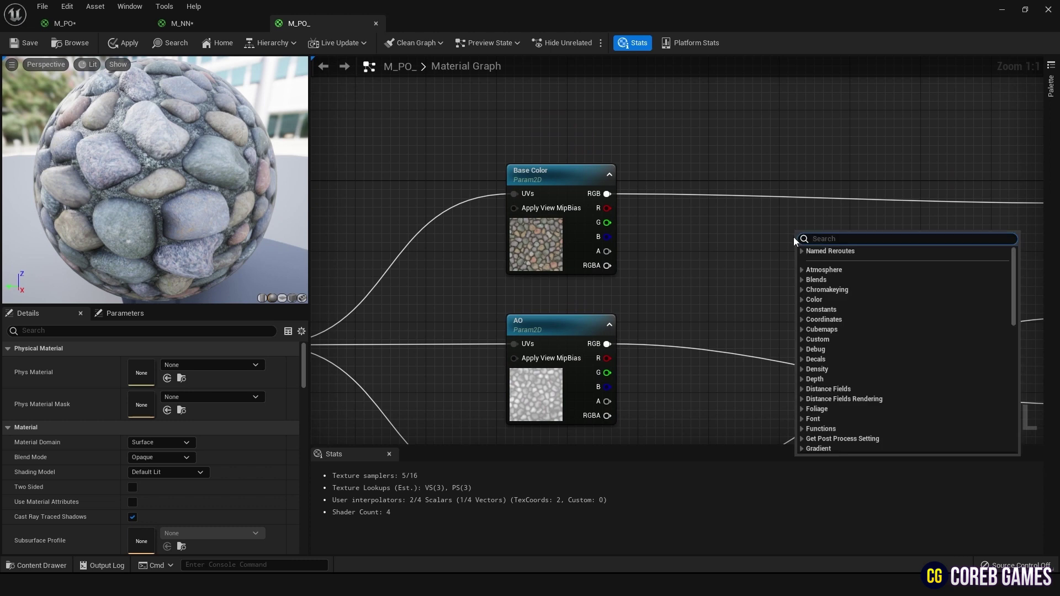
type("lerp")
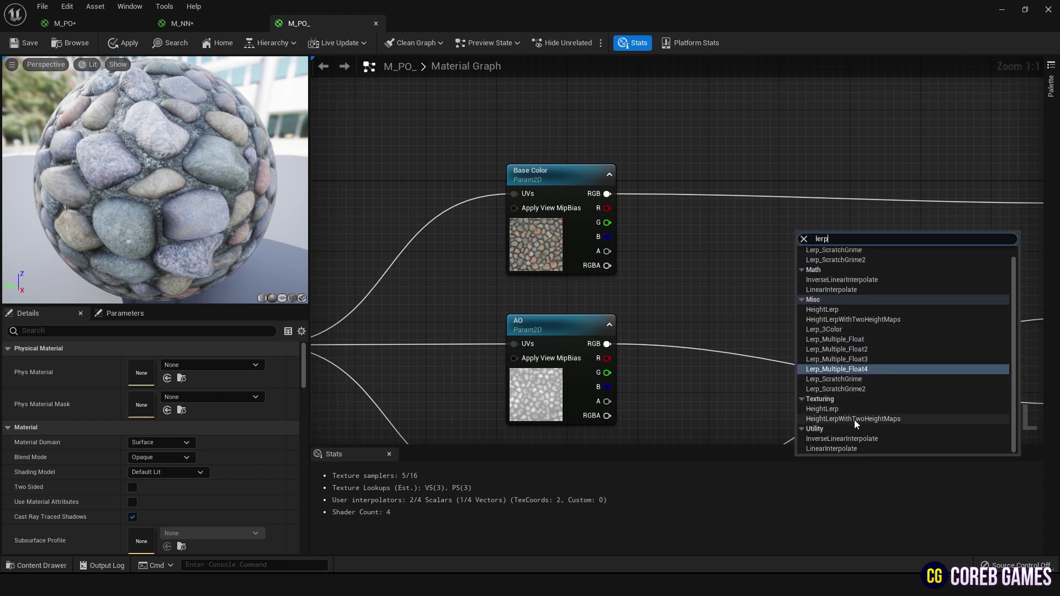
left_click(843, 447)
left_click_drag(804, 253, 876, 174)
left_click(872, 167)
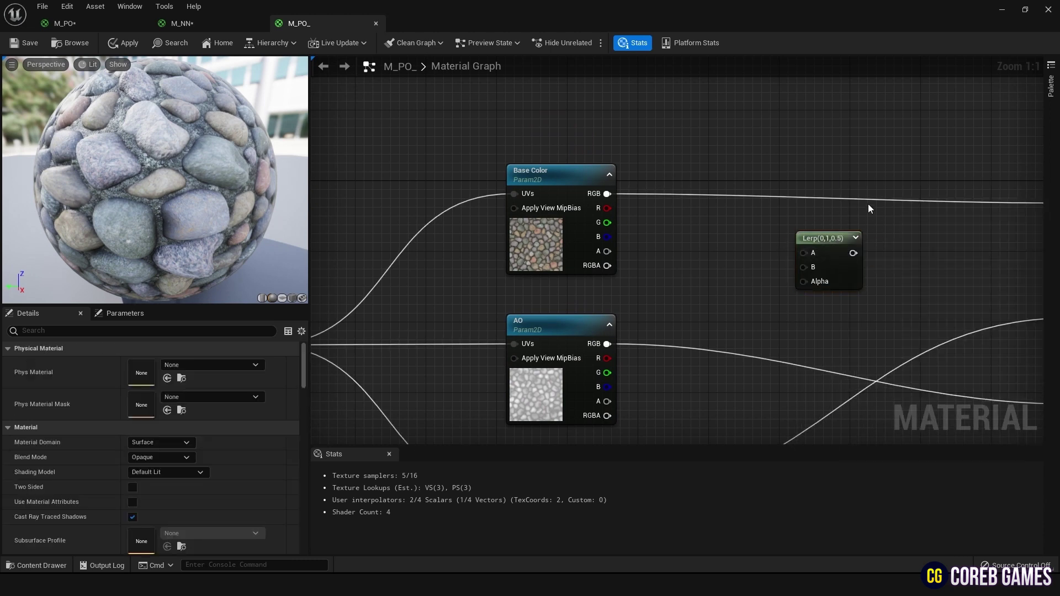
left_click_drag(823, 239, 859, 175)
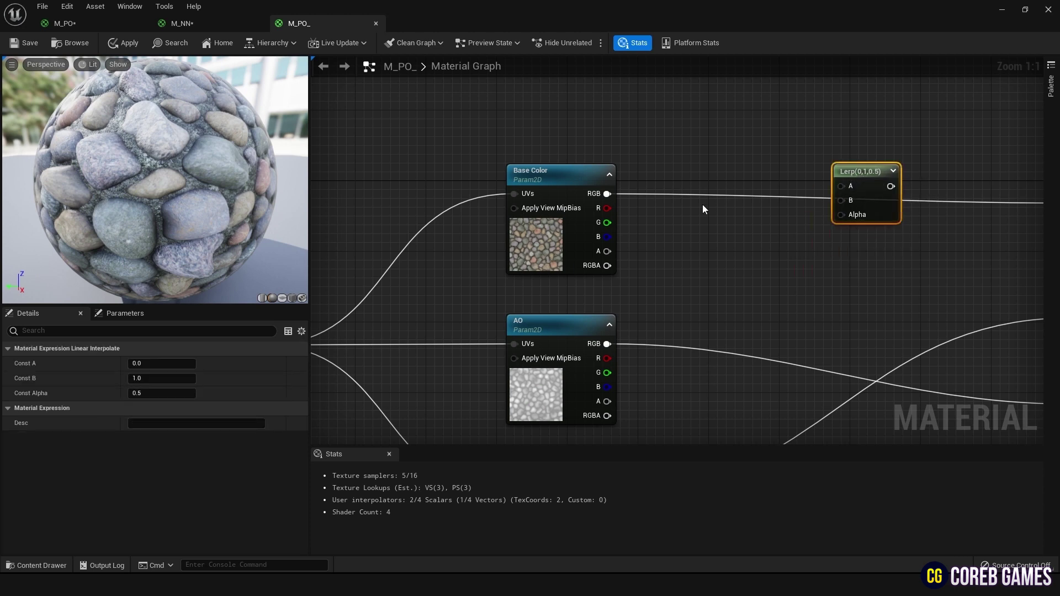
left_click_drag(601, 196, 844, 188)
left_click(767, 227)
Add a Multiply node between the Base Color texture and the Lerp node
right_click(763, 291)
type("multi")
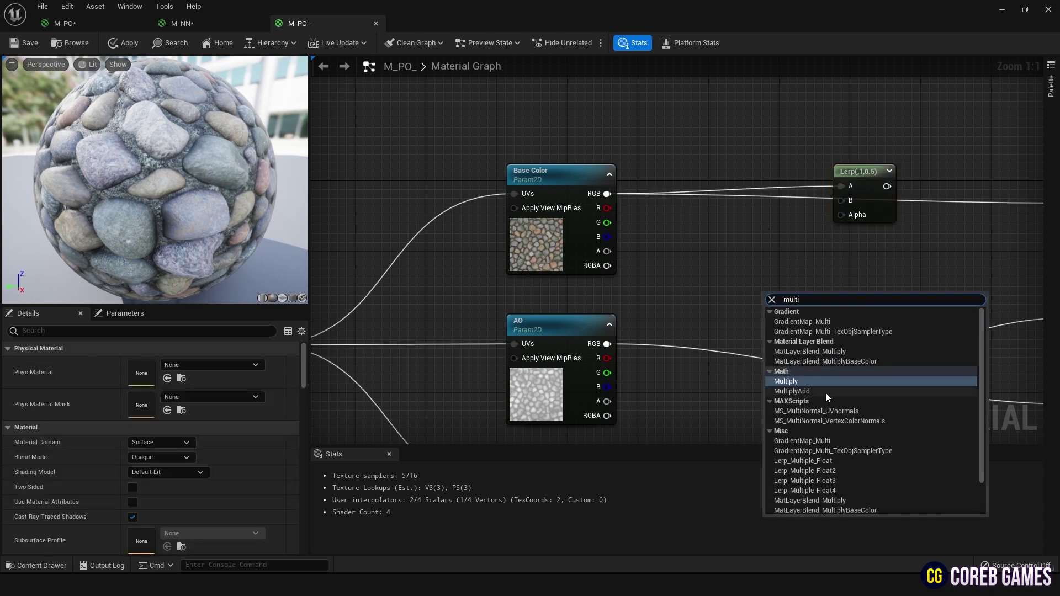
left_click(827, 395)
left_click_drag(797, 297, 778, 232)
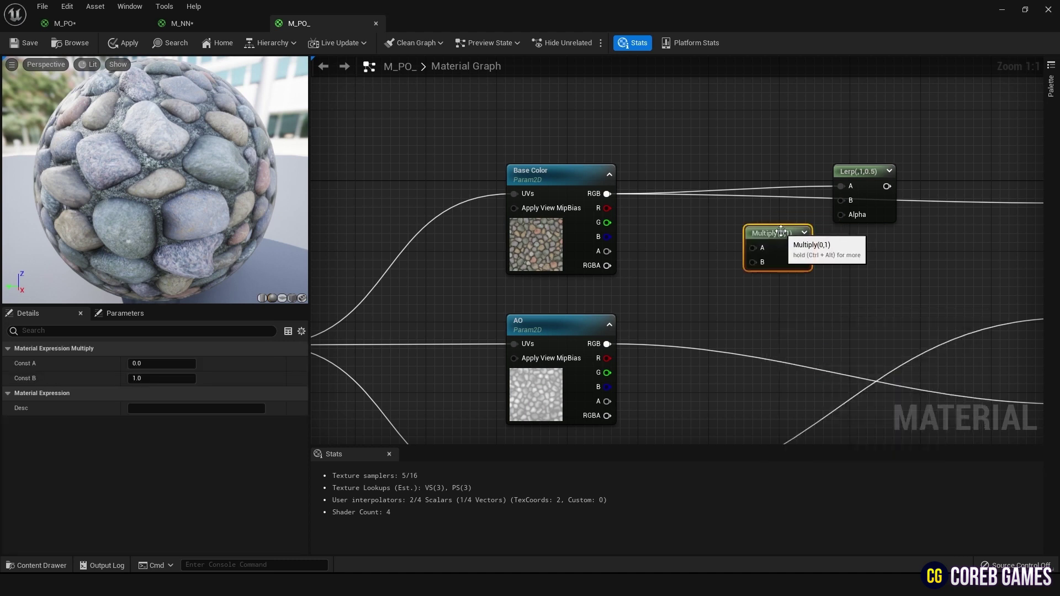
right_click(665, 266)
left_click(645, 287)
Wire Base Color's RGB and a new 0.2 Constant into the Multiply node, and feed its result to the Lerp's B input
right_click(673, 279)
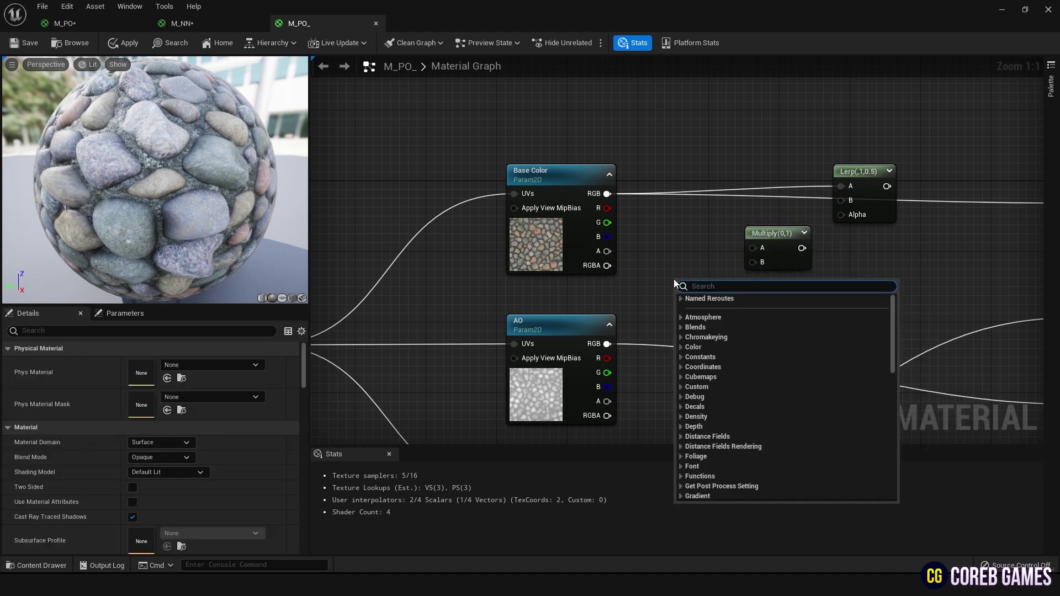
type("const")
key("Return")
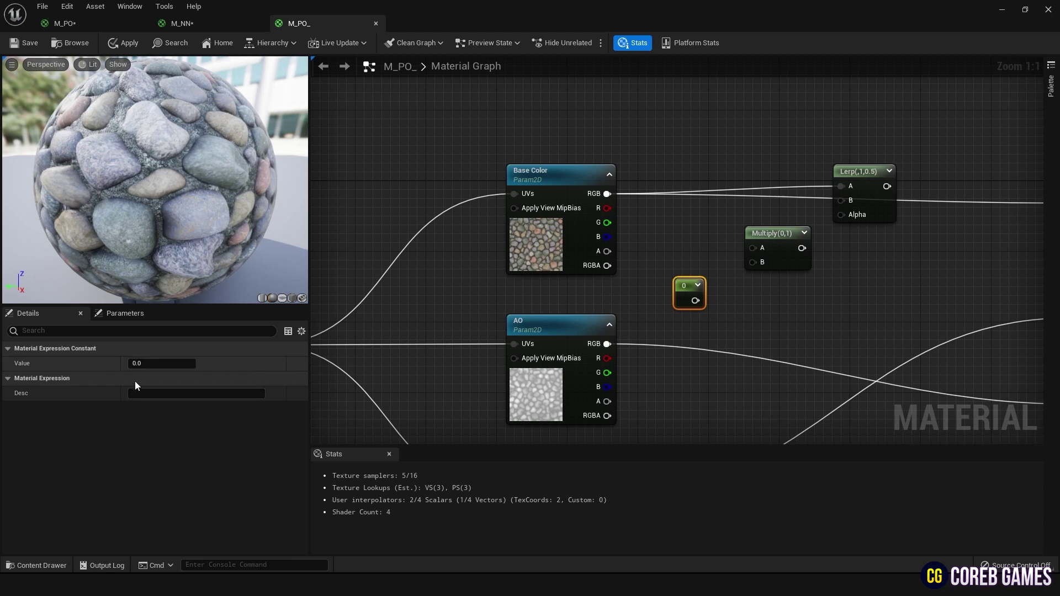
left_click(162, 363)
left_click_drag(701, 300, 752, 263)
left_click_drag(607, 194, 941, 154)
Place a Shadow named reroute, connect it to the Lerp's Alpha, and connect the Lerp output to the material's Base Color
right_click(871, 270)
left_click(843, 282)
left_click(860, 313)
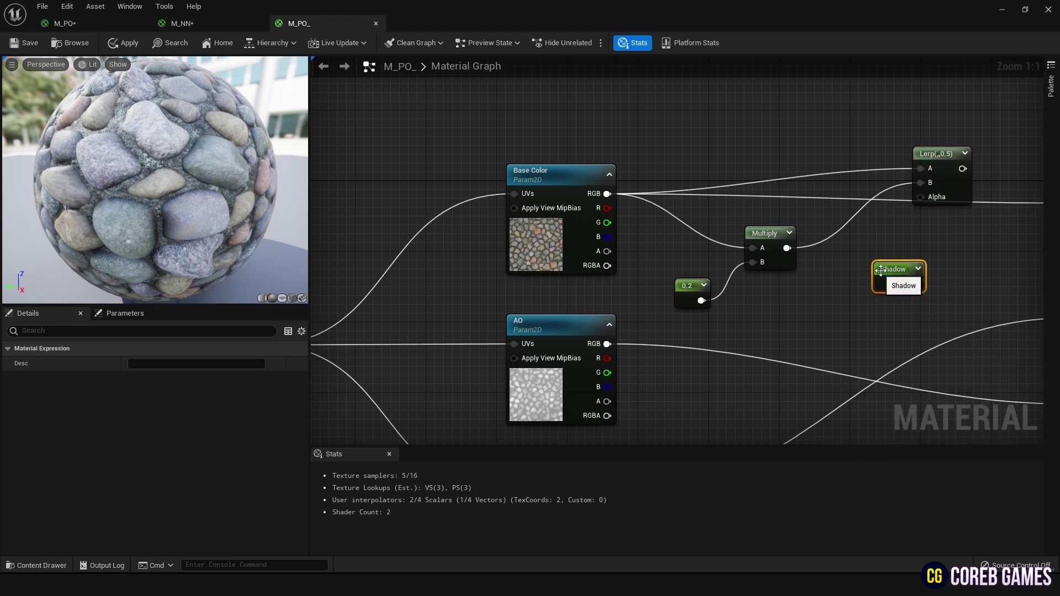
left_click_drag(888, 275, 807, 266)
left_click_drag(830, 275, 931, 191)
left_click(823, 227)
left_click_drag(830, 275, 921, 198)
right_click_drag(928, 199, 800, 249)
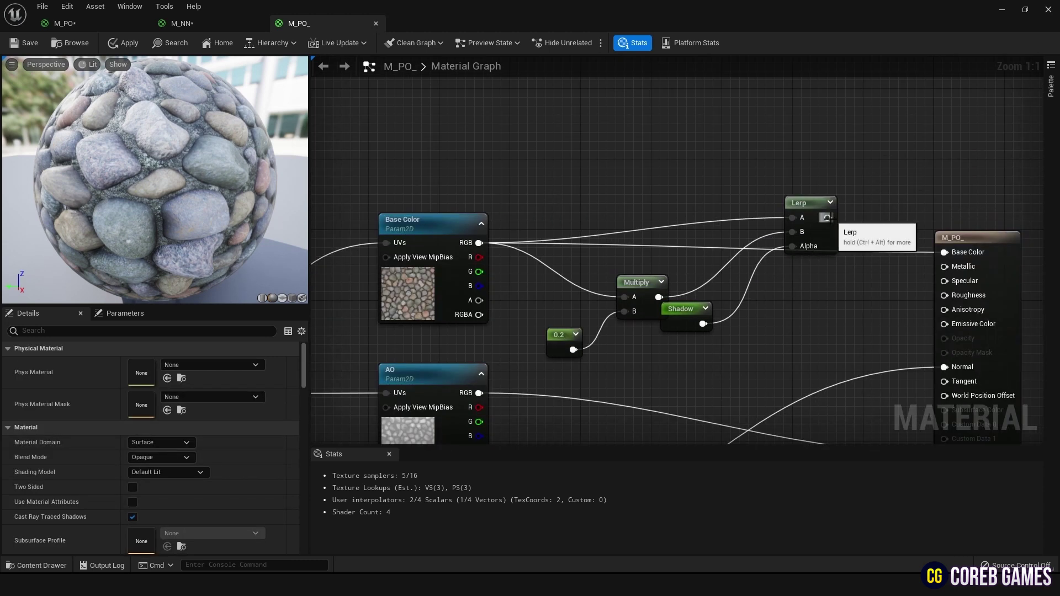
left_click_drag(827, 217, 948, 254)
Preview the Shadow reroute node on the sphere and stop the preview again
left_click_drag(174, 187, 232, 160)
right_click_drag(685, 302, 681, 247)
right_click(681, 247)
left_click(712, 286)
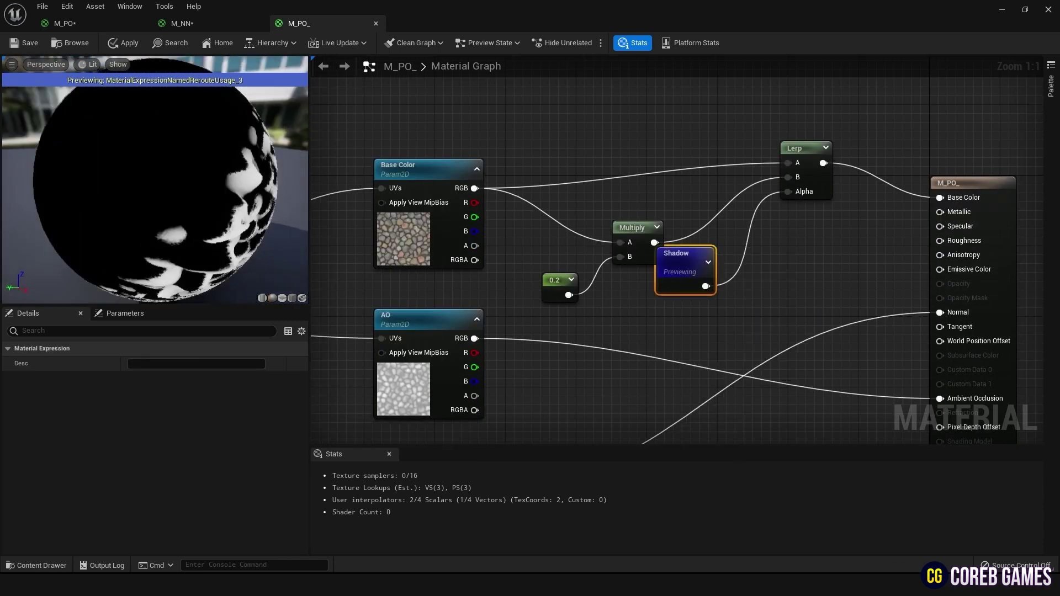
right_click(692, 257)
left_click(729, 296)
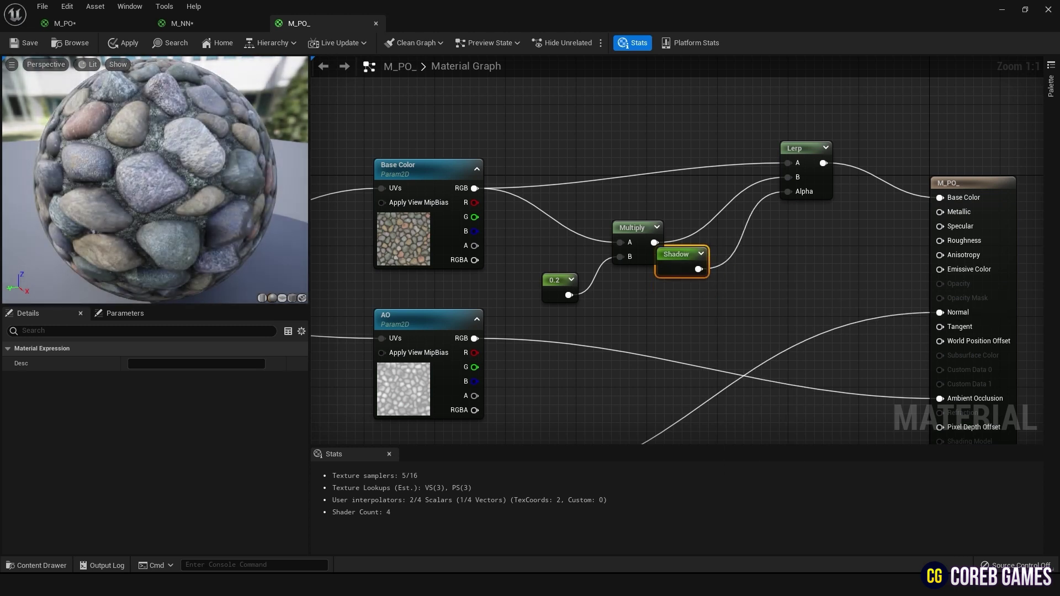
Add two scalar parameters, name the first Metallic with a default value of 0, and connect it to the material's Metallic input
right_click_drag(598, 315, 478, 284)
left_click(729, 194)
left_click(734, 261)
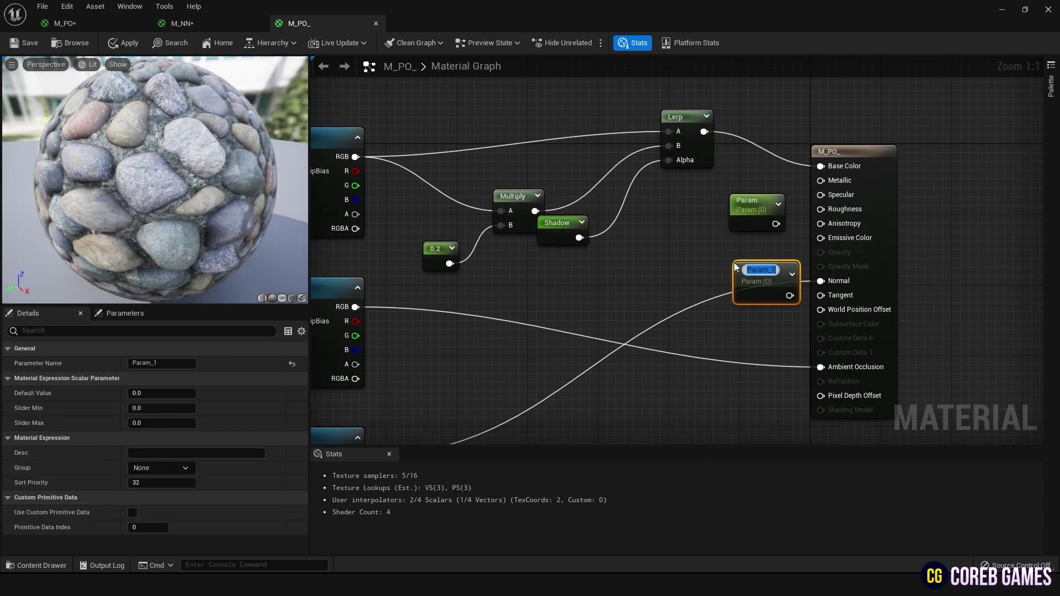
left_click(758, 211)
double_click(160, 363)
type("Metalluic")
key("Return")
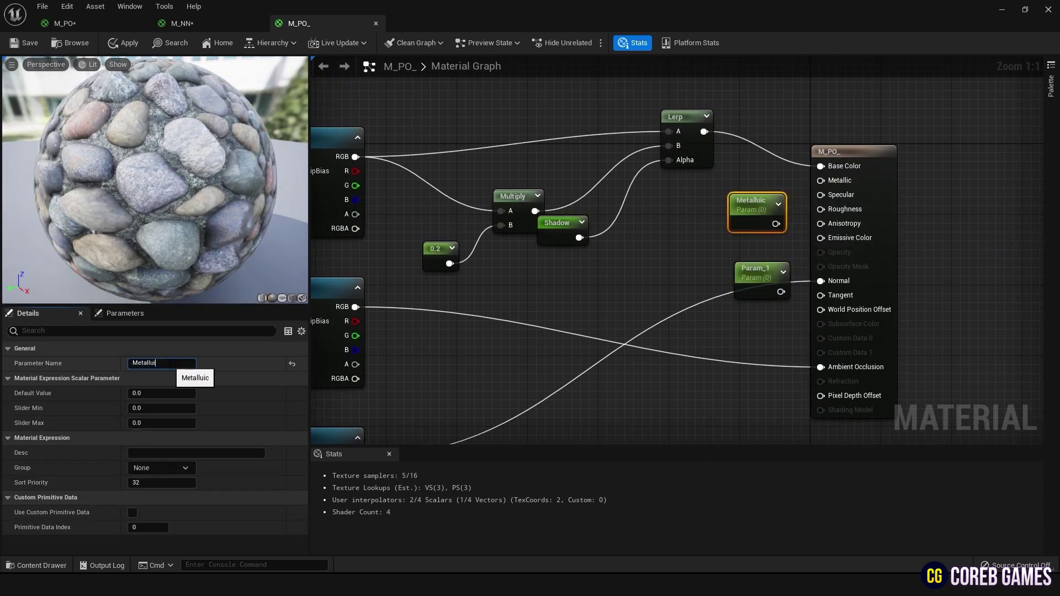
key("Return")
left_click(161, 393)
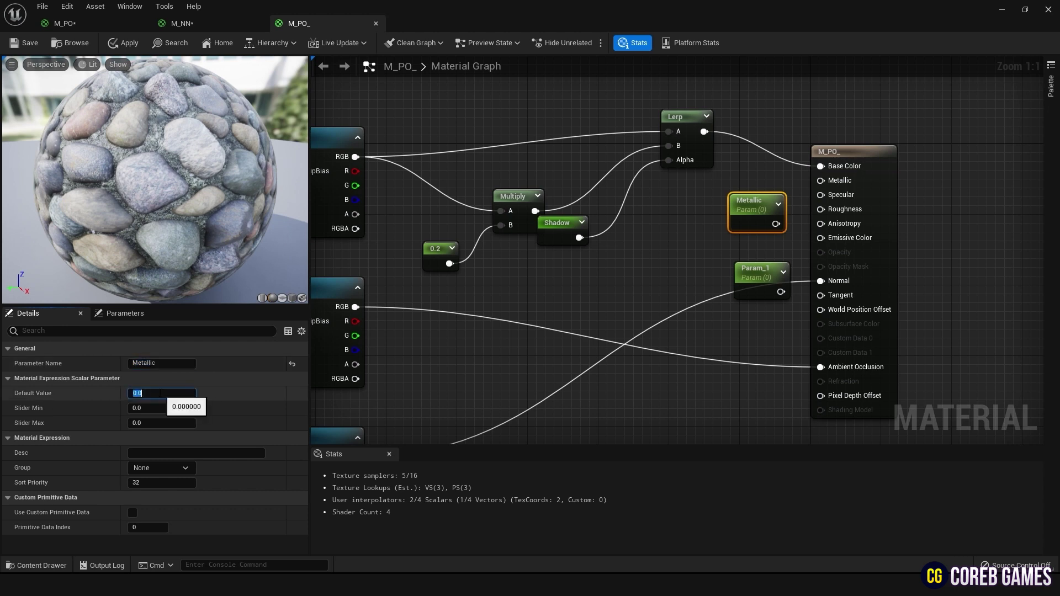
key("Return")
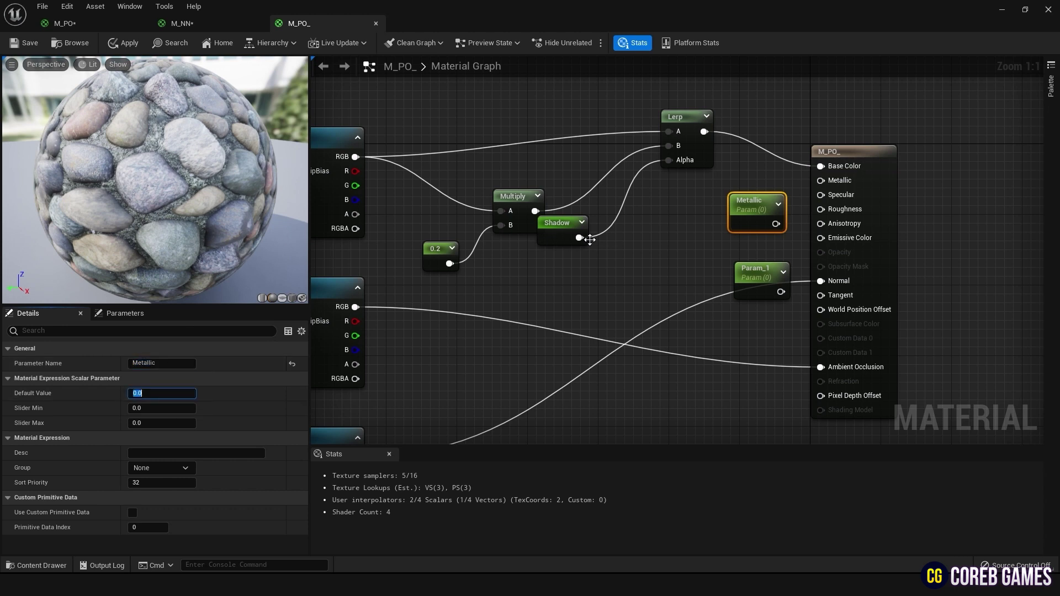
left_click_drag(775, 224, 820, 181)
Name the second scalar parameter Roughness, set its default value to 0.5, and connect it to the material's Roughness input
left_click(743, 273)
double_click(160, 363)
type("Roughness")
key("Return")
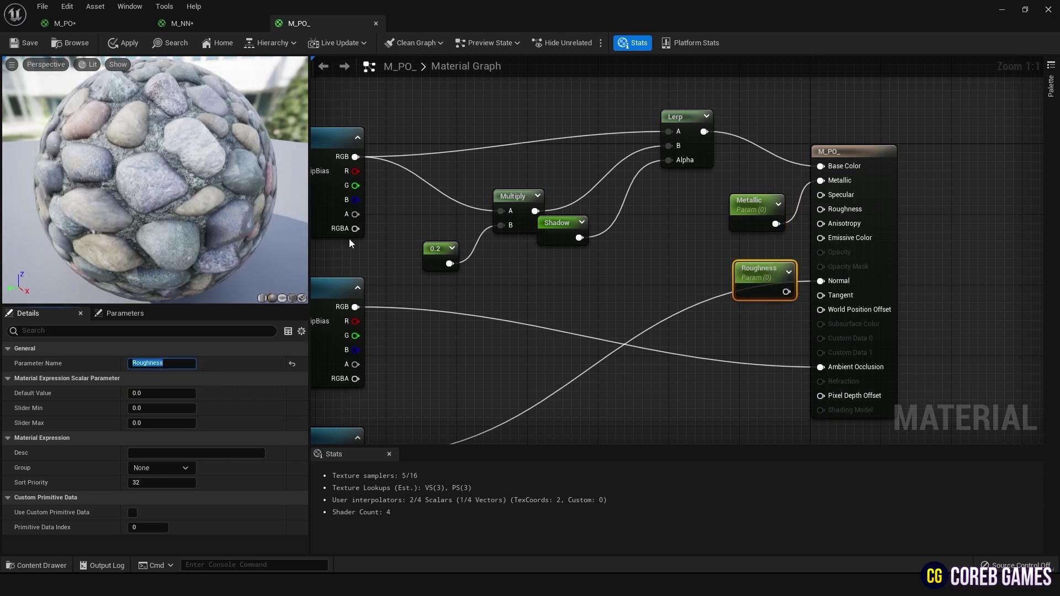
left_click_drag(756, 270, 821, 209)
left_click(161, 394)
type("0.5")
key("Return")
Move the Metallic and Roughness parameter nodes close together beside the material output
right_click_drag(635, 347, 612, 310)
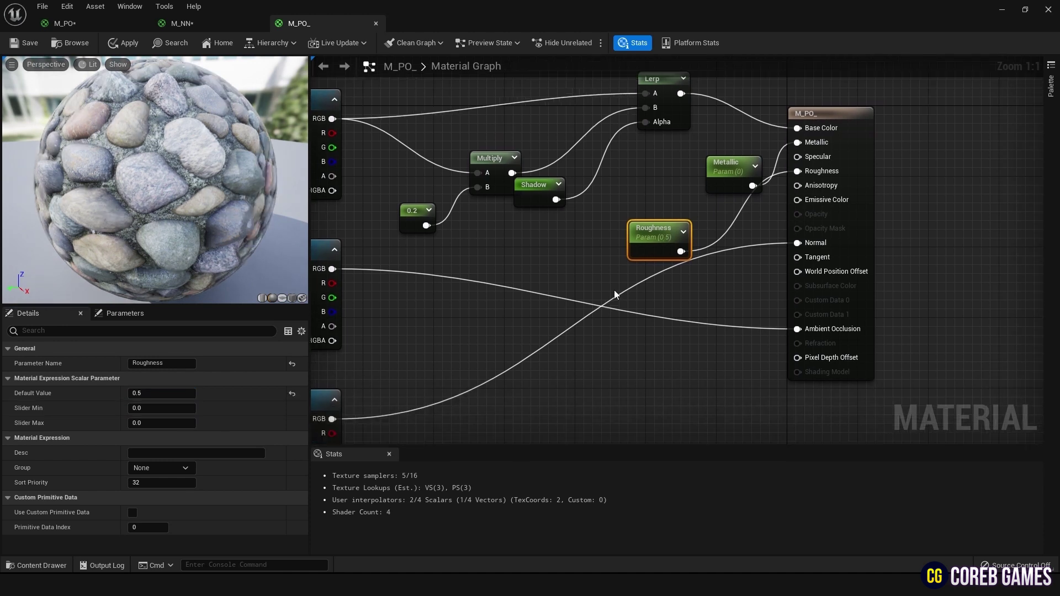
left_click_drag(711, 172, 687, 167)
left_click_drag(641, 249, 687, 198)
Place a Pixel Depth Offset named reroute in the free area before the material's Pixel Depth Offset input
right_click_drag(657, 291, 707, 220)
left_click(659, 266)
right_click(659, 266)
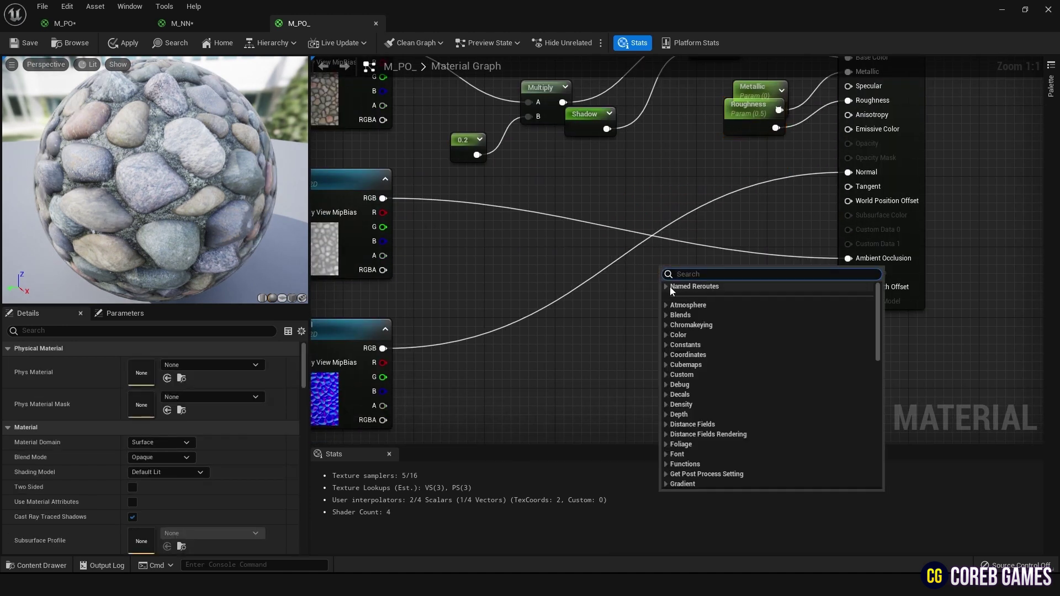
left_click(668, 286)
left_click(707, 301)
left_click_drag(707, 276, 593, 277)
left_click(708, 278)
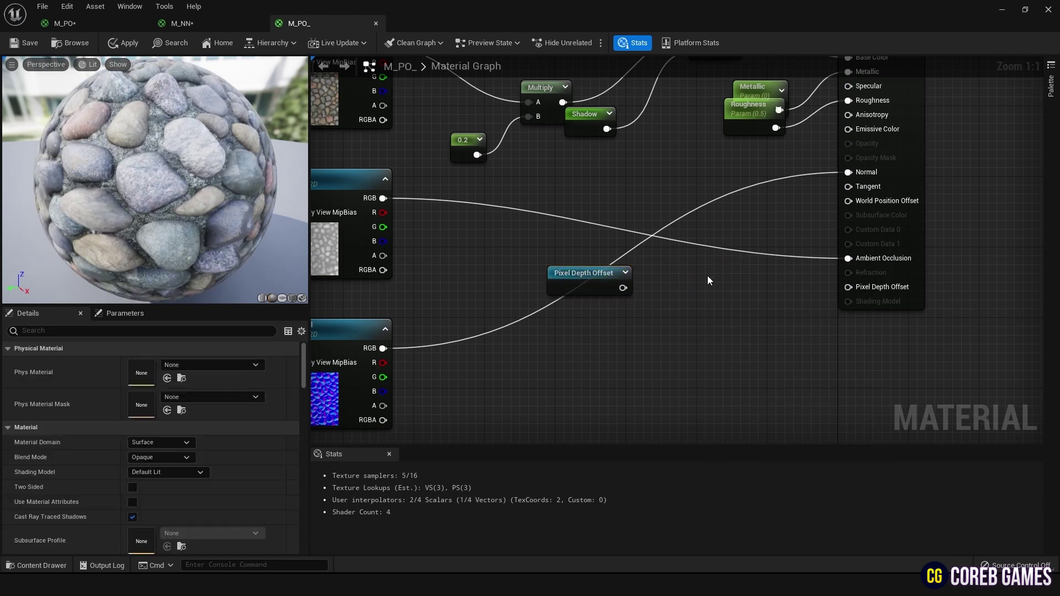
Duplicate the Multiply node, move the copy near the material output, and connect the Pixel Depth Offset reroute to its A input
right_click_drag(554, 164, 557, 210)
left_click(553, 154)
key("ctrl+d")
left_click_drag(548, 180, 693, 268)
left_click_drag(566, 185, 737, 325)
left_click_drag(625, 332, 724, 306)
left_click(685, 365)
Add a scalar parameter named Pixel Depth Intensity and connect it to the B input of the new Multiply node
right_click_drag(669, 387, 672, 369)
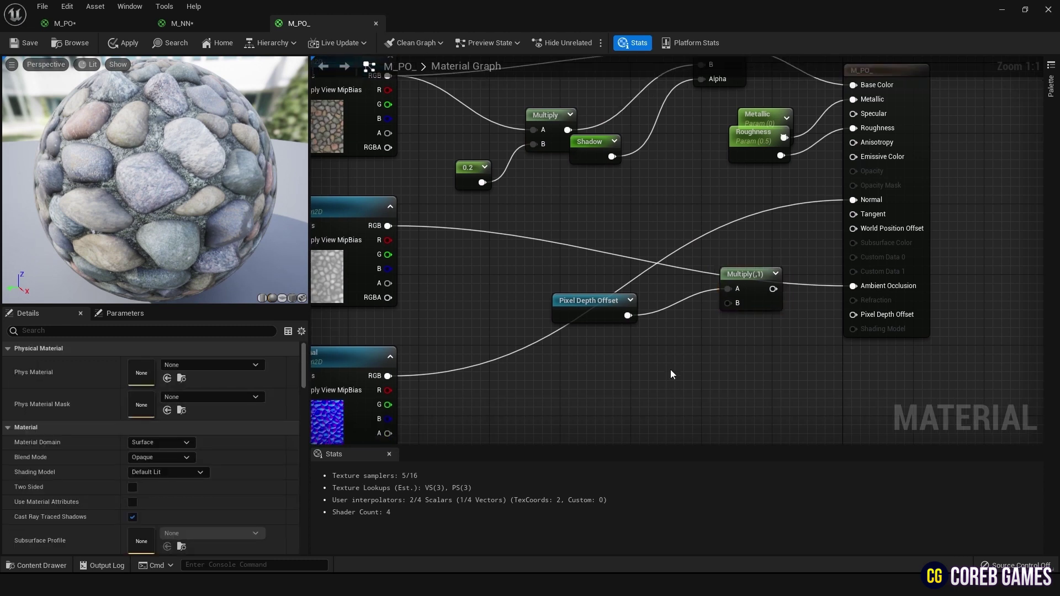
left_click(668, 379)
type("Intensity")
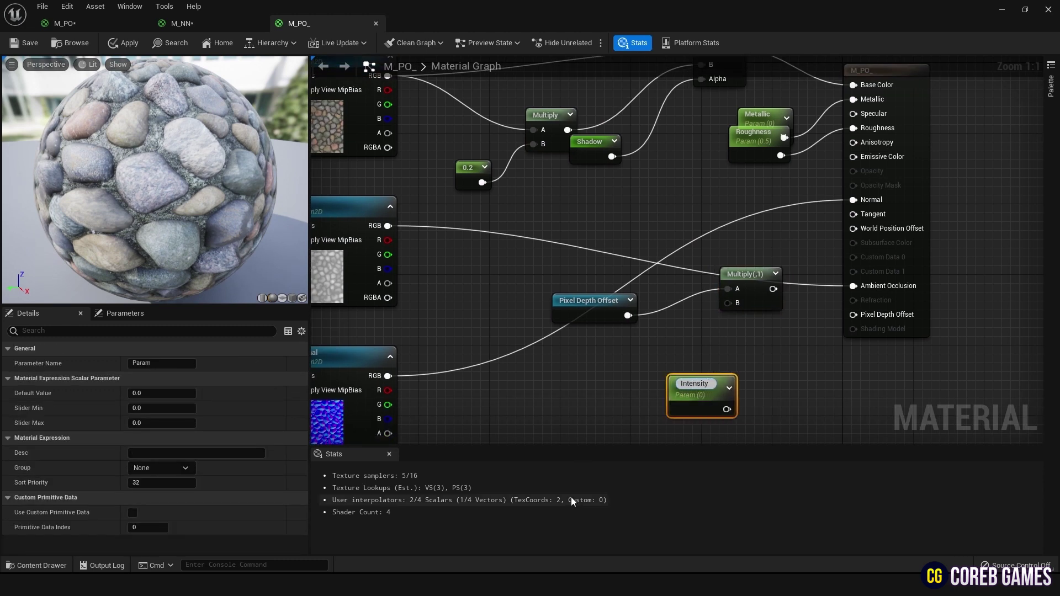
key("Home")
type("Pixel Dept")
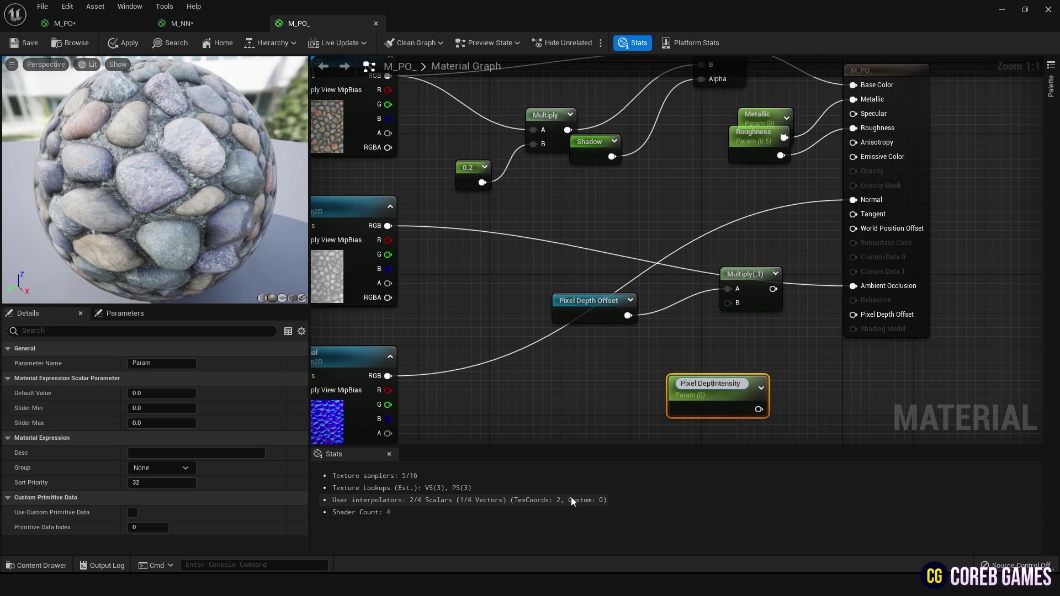
type("h")
key("Return")
left_click_drag(690, 403, 857, 267)
Set Pixel Depth Intensity's default value to 1 and connect the Multiply output to the material's Pixel Depth Offset
left_click(162, 393)
type("1")
key("Return")
left_click_drag(865, 320, 864, 318)
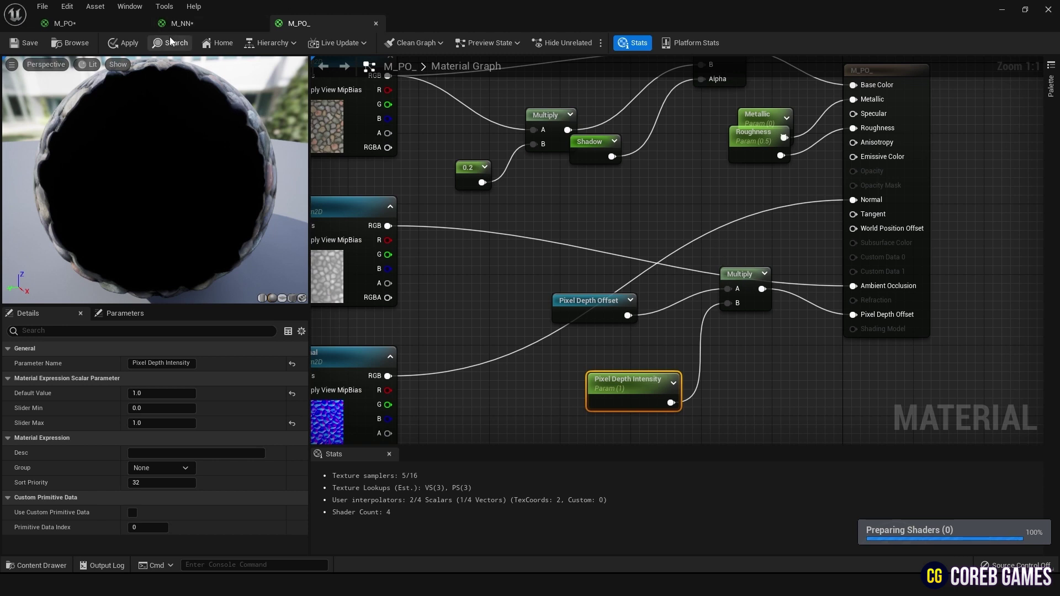
Apply the M_PO_ material changes, return to the level, and focus on the blank white plane
left_click(125, 42)
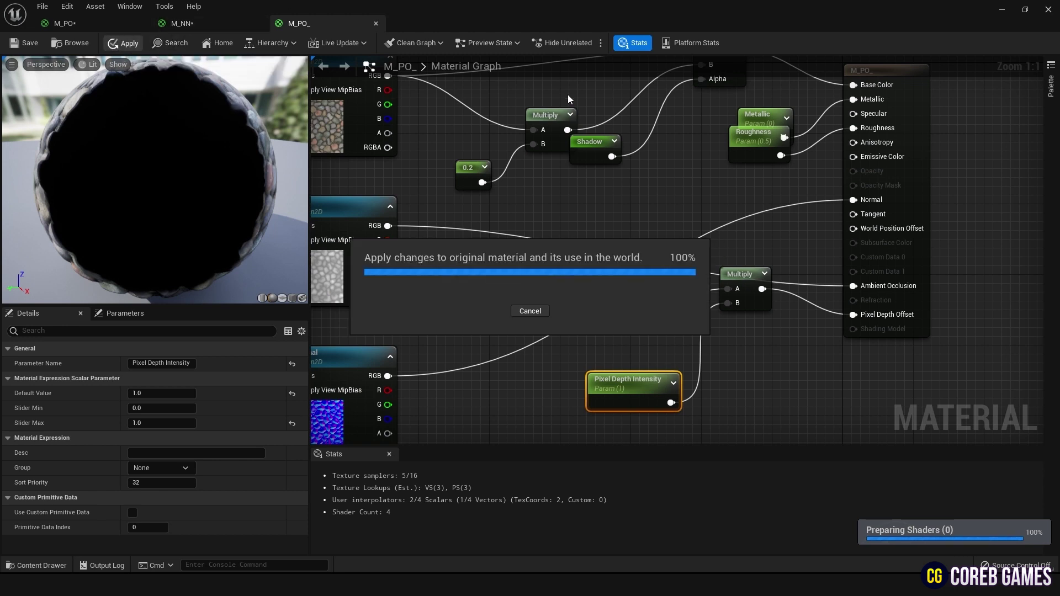
left_click(1005, 13)
left_click(679, 239)
key("f")
Create a material instance of M_PO_ in the Materials folder and assign it to Plane2
left_click(50, 458)
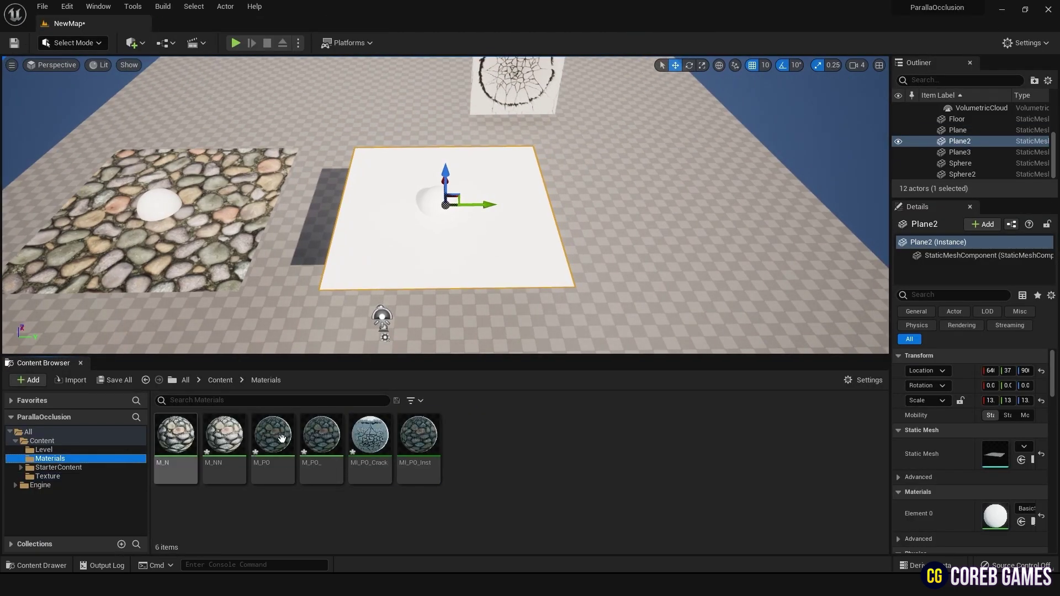
right_click(331, 441)
left_click(421, 182)
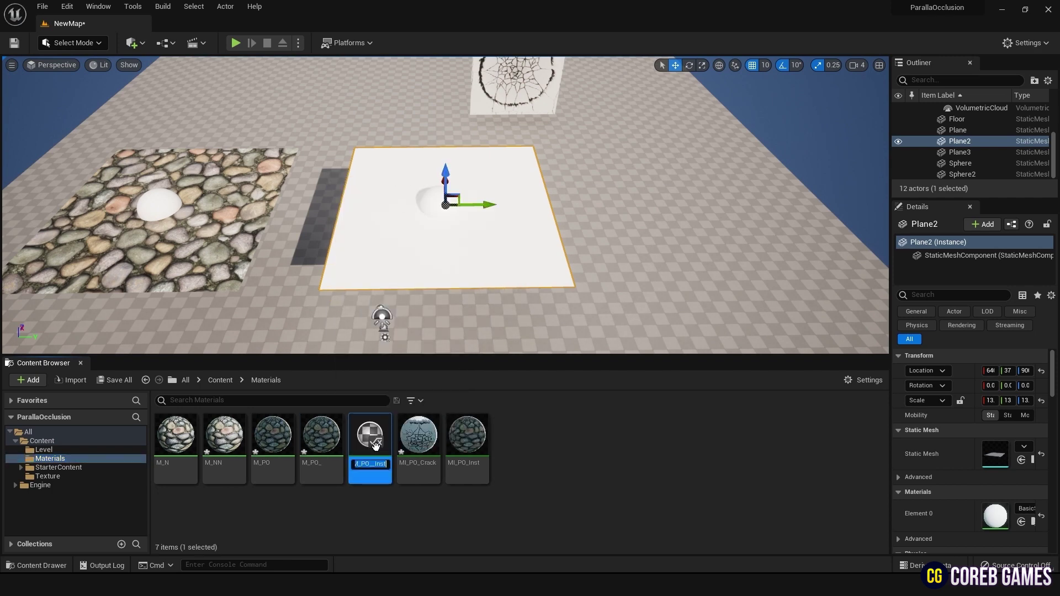
left_click_drag(375, 446, 381, 239)
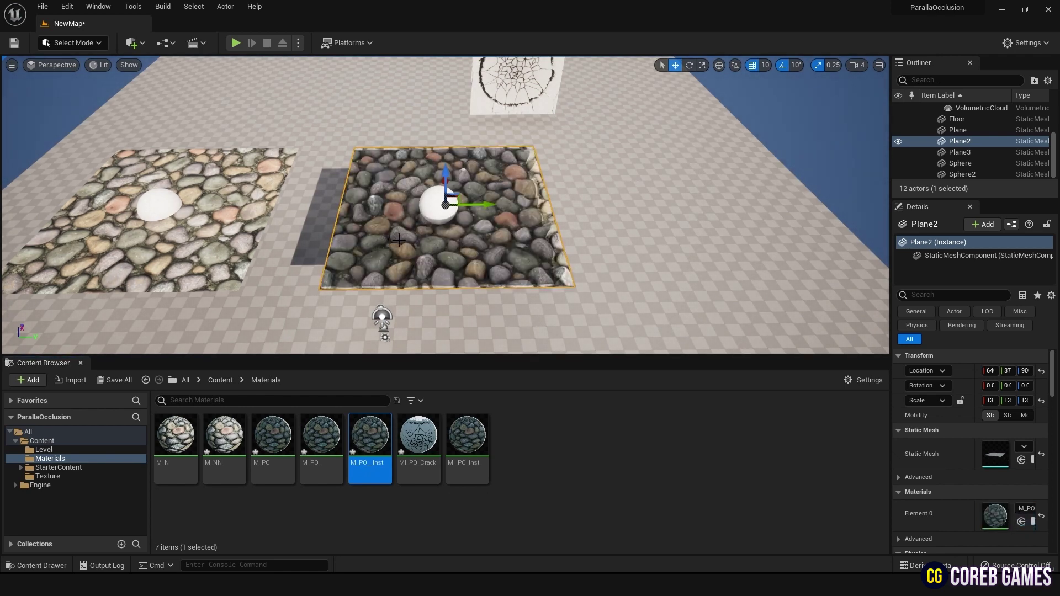
Turn off Cast Shadow for Plane2
scroll(398, 239, "up", 2)
scroll(964, 422, "down", 10)
scroll(966, 402, "down", 3)
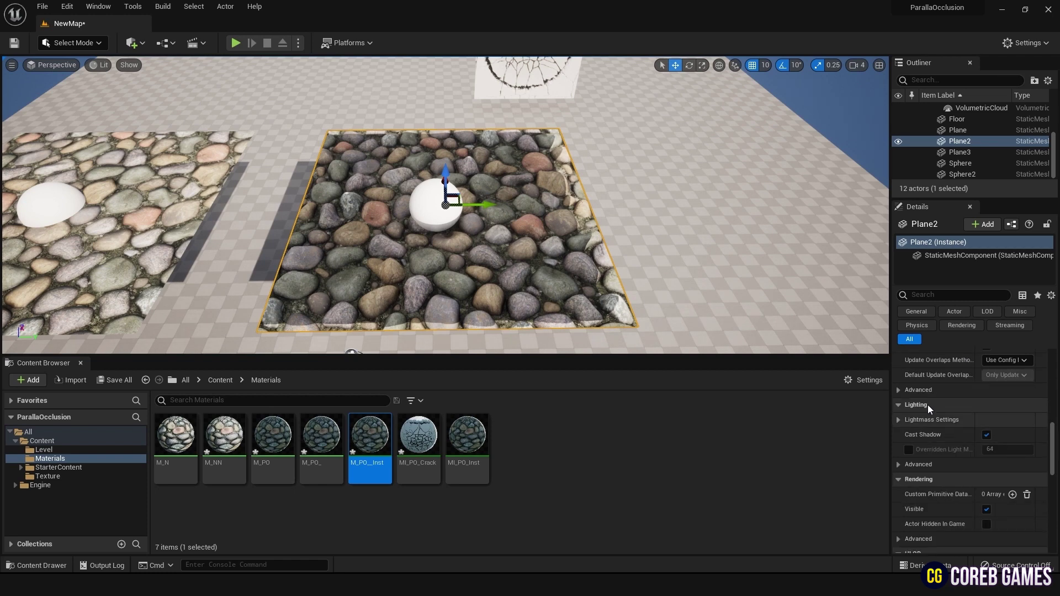
left_click(986, 435)
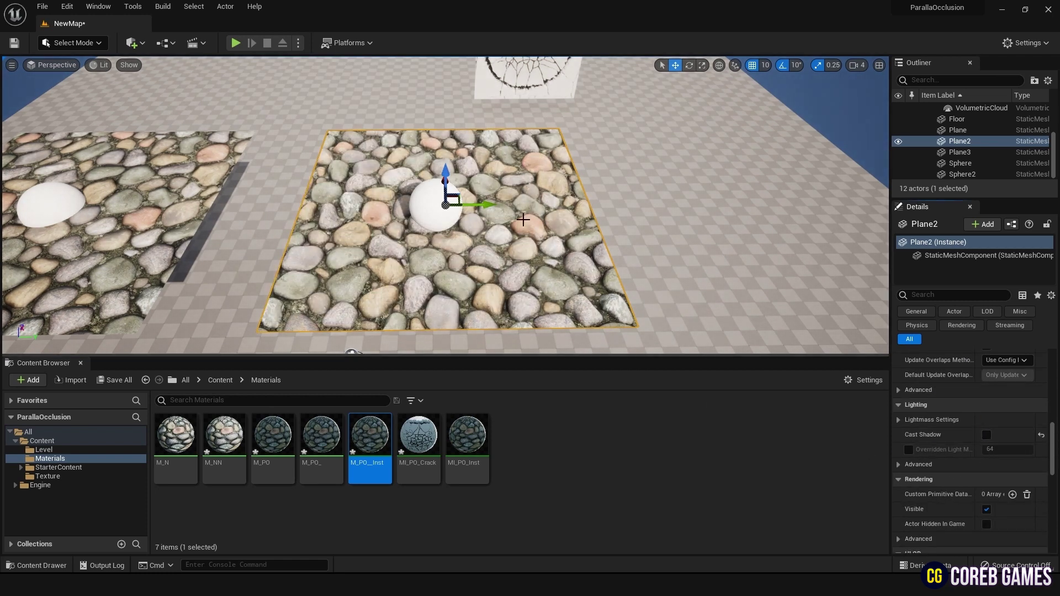
Examine the cobblestone relief around the sphere on Plane2 up close from a low angle in game view
scroll(443, 199, "down", 2)
left_click_drag(444, 199, 444, 132, "alt")
scroll(443, 199, "up", 5)
scroll(399, 252, "up", 3)
left_click_drag(398, 252, 563, 250, "alt")
key("g")
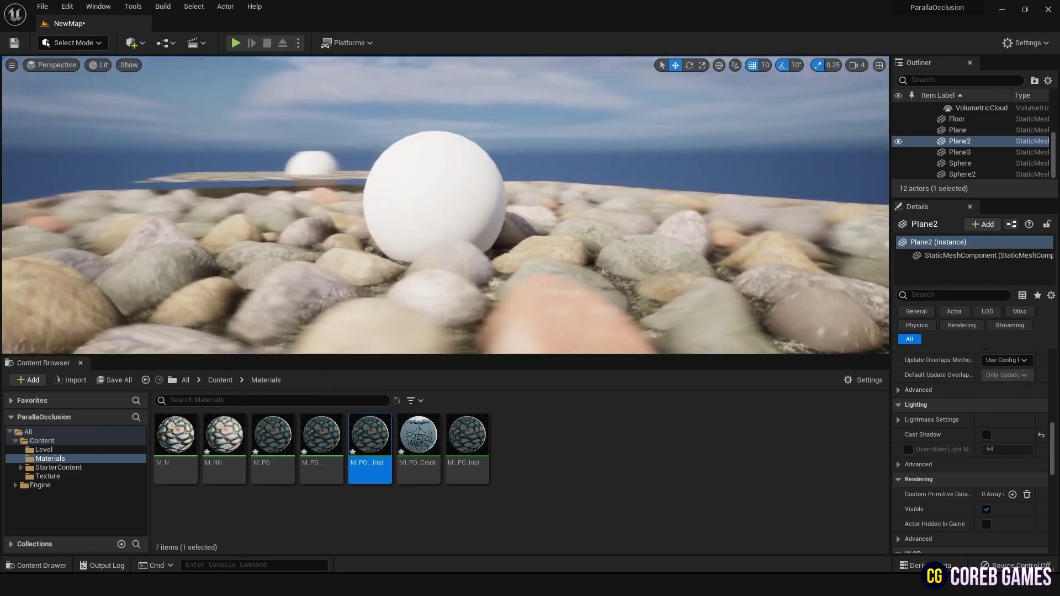